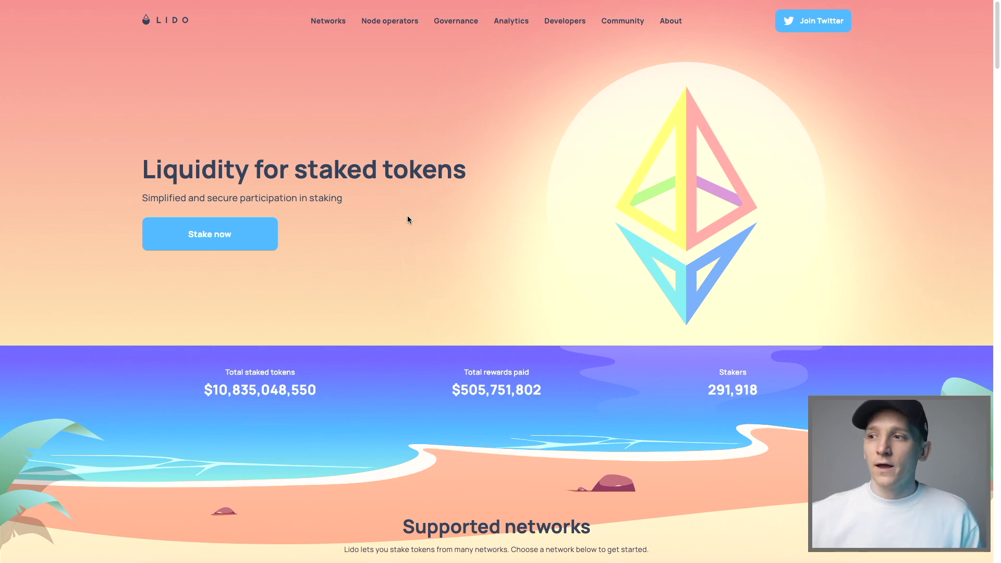
# Scroll to Supported networks, note Ethereum's 4.4% APR, and go to its Stake Ether page.
pyautogui.scroll(-8, 408, 219)
pyautogui.scroll(-1, 373, 231)
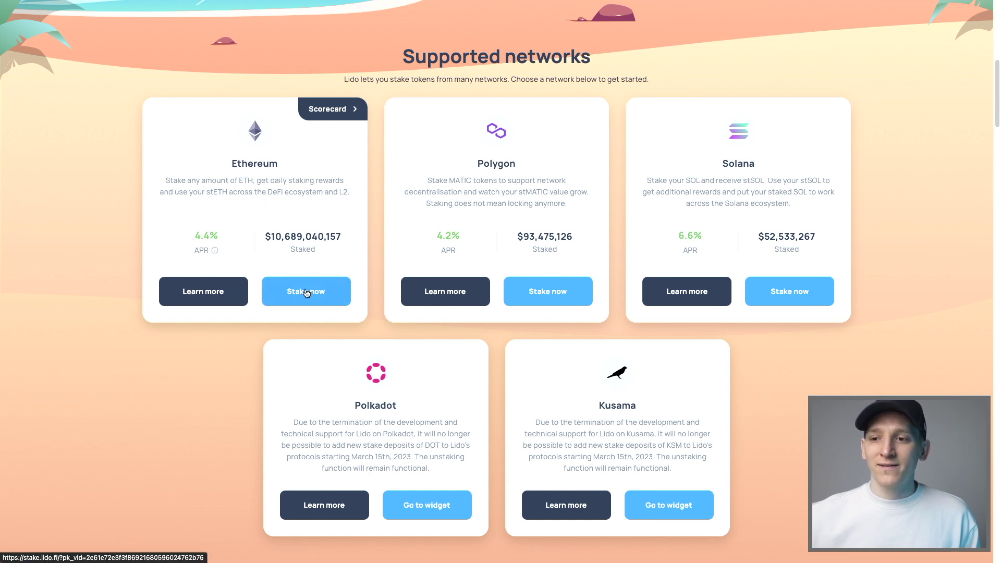
pyautogui.moveTo(190, 235); pyautogui.dragTo(216, 235)
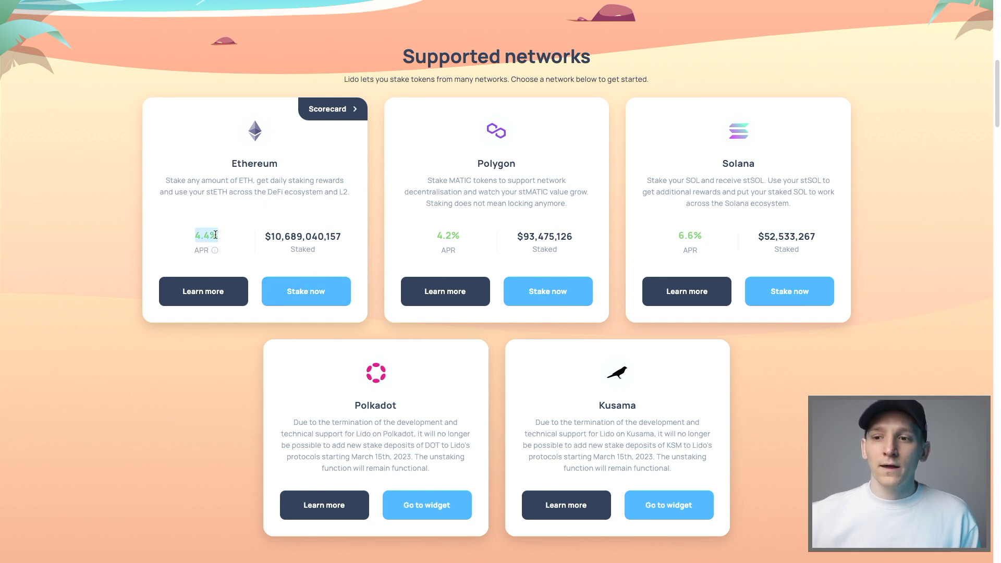
pyautogui.click(215, 235)
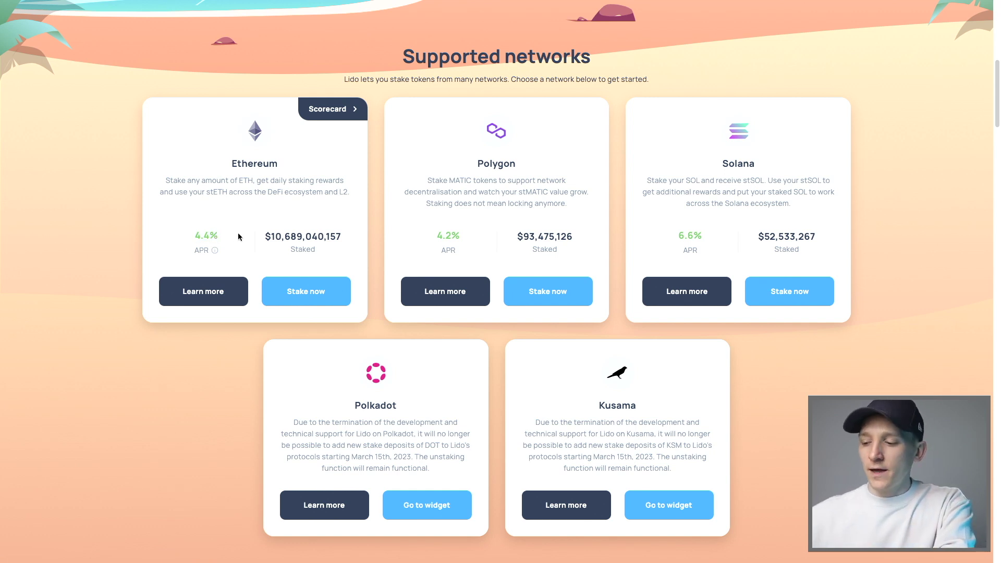
pyautogui.click(319, 301)
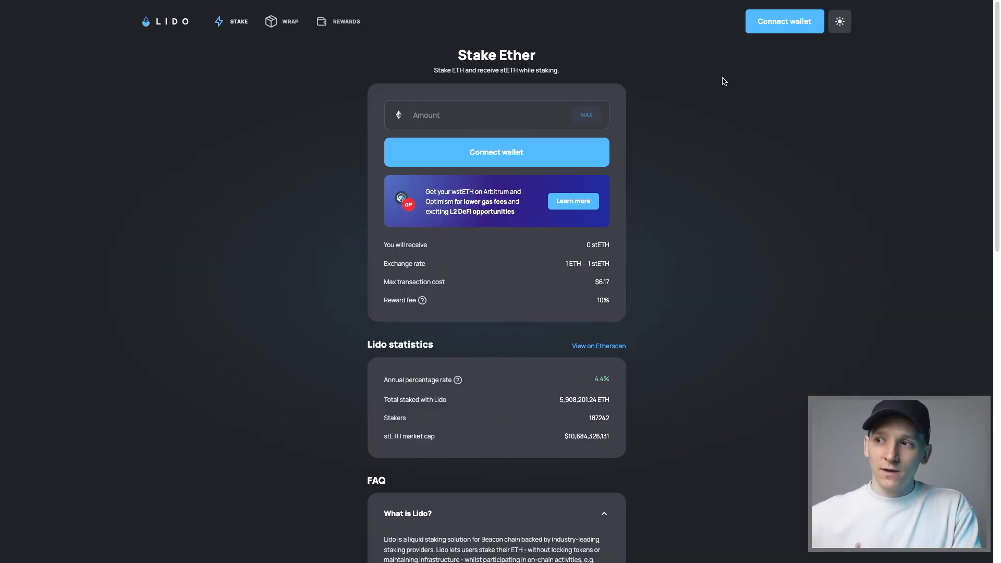
# Start connecting a wallet to Lido and choose MetaMask.
pyautogui.click(781, 23)
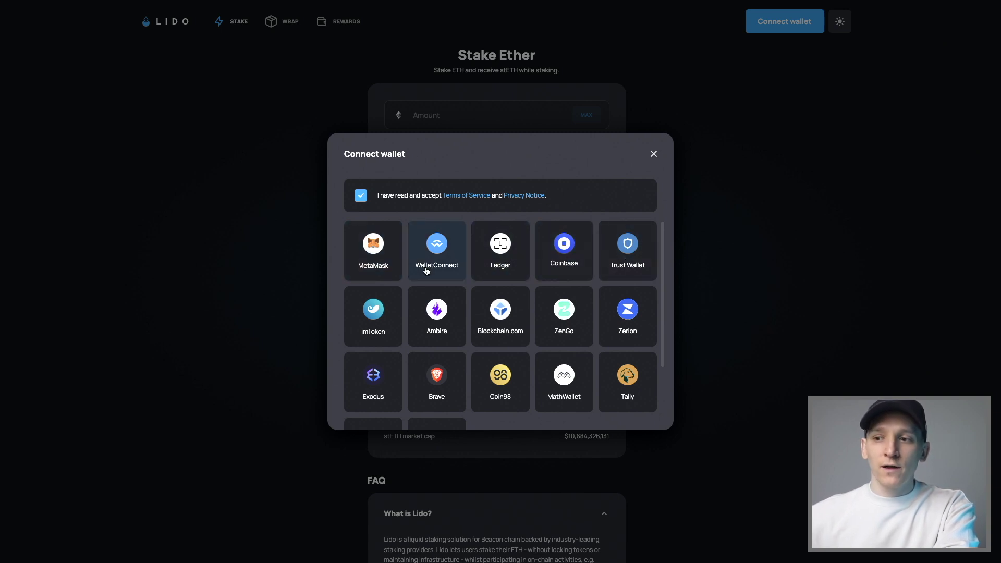
pyautogui.click(379, 259)
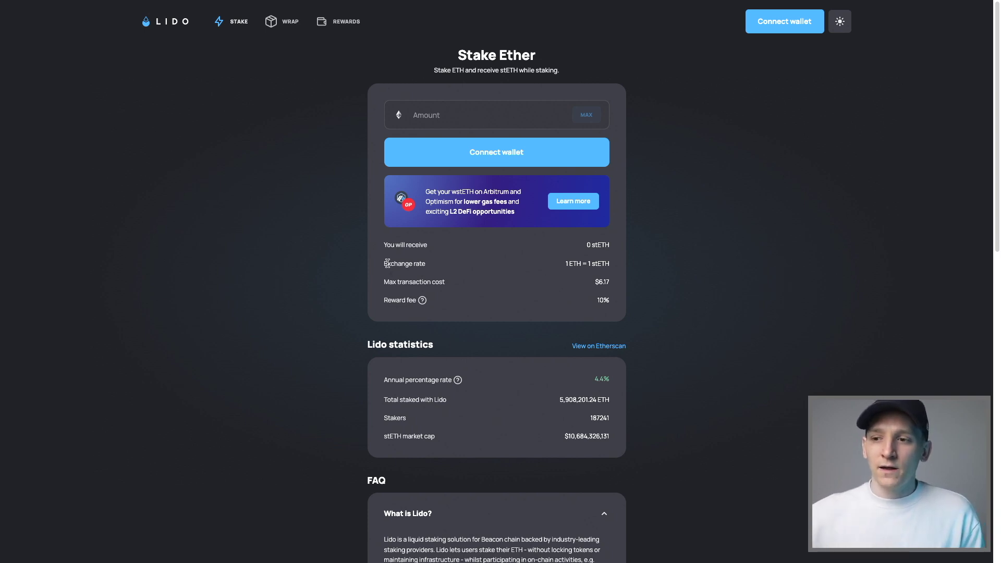
# Highlight Lido's 1 ETH = 1 stETH exchange rate, then deselect it.
pyautogui.moveTo(387, 263); pyautogui.dragTo(613, 269)
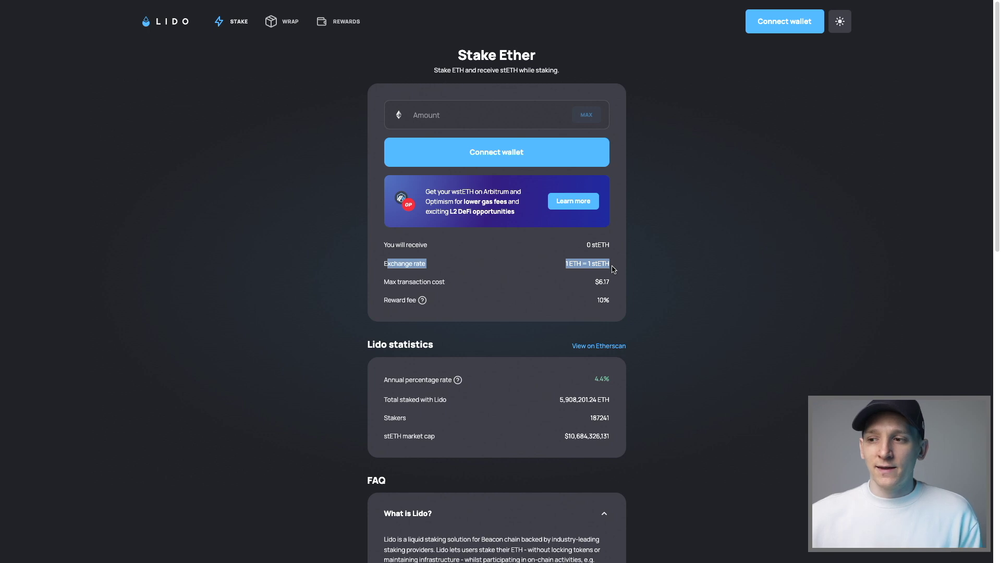
pyautogui.click(603, 263)
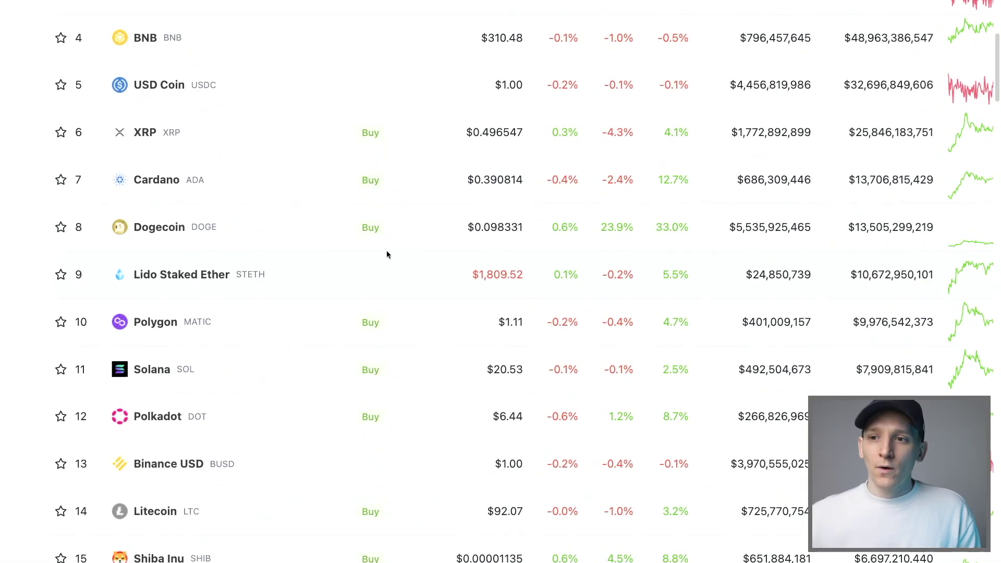
pyautogui.scroll(4, 387, 251)
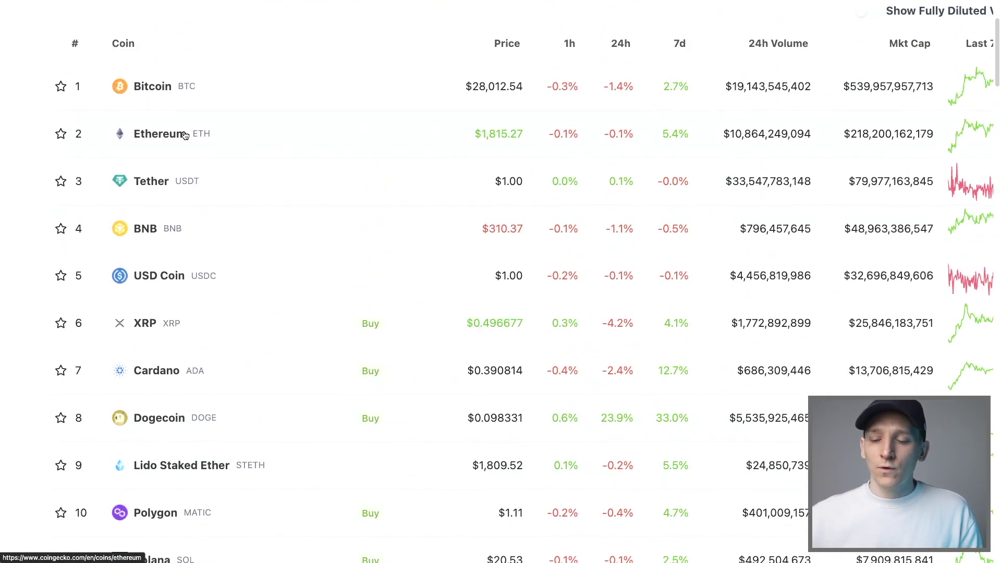
pyautogui.scroll(-1, 160, 187)
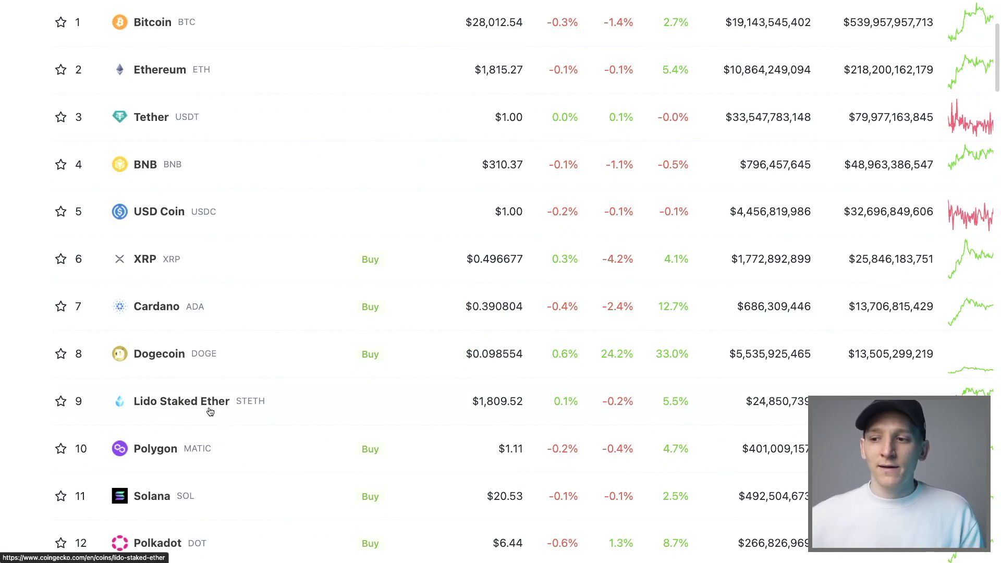
pyautogui.scroll(2, 210, 412)
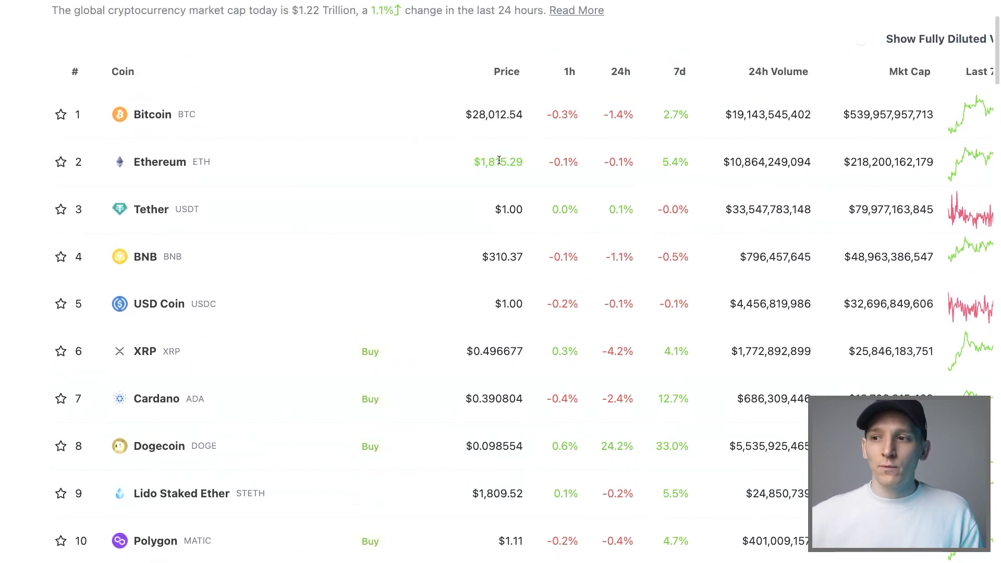
pyautogui.moveTo(480, 161); pyautogui.dragTo(518, 162)
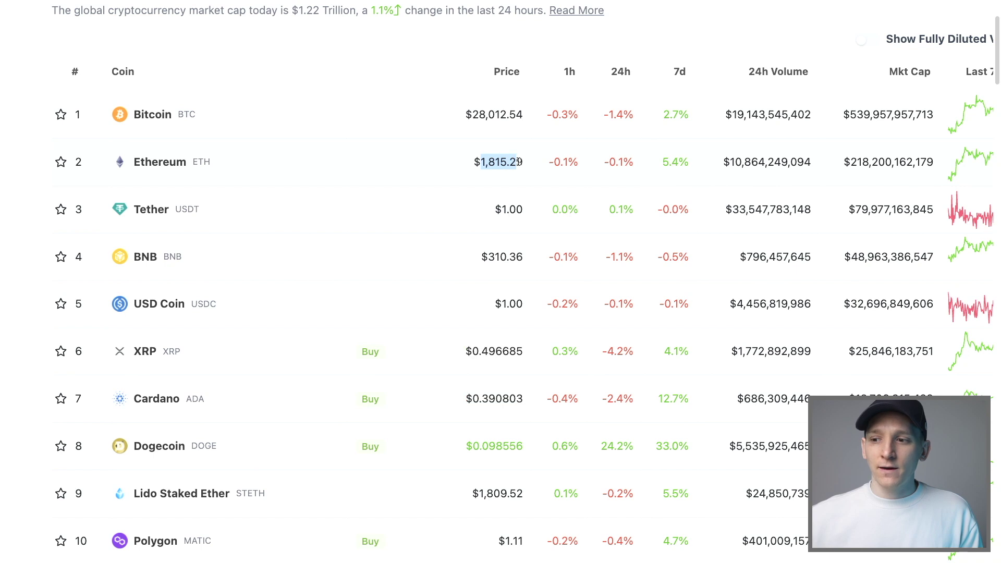
pyautogui.moveTo(480, 493); pyautogui.dragTo(519, 494)
pyautogui.click(517, 495)
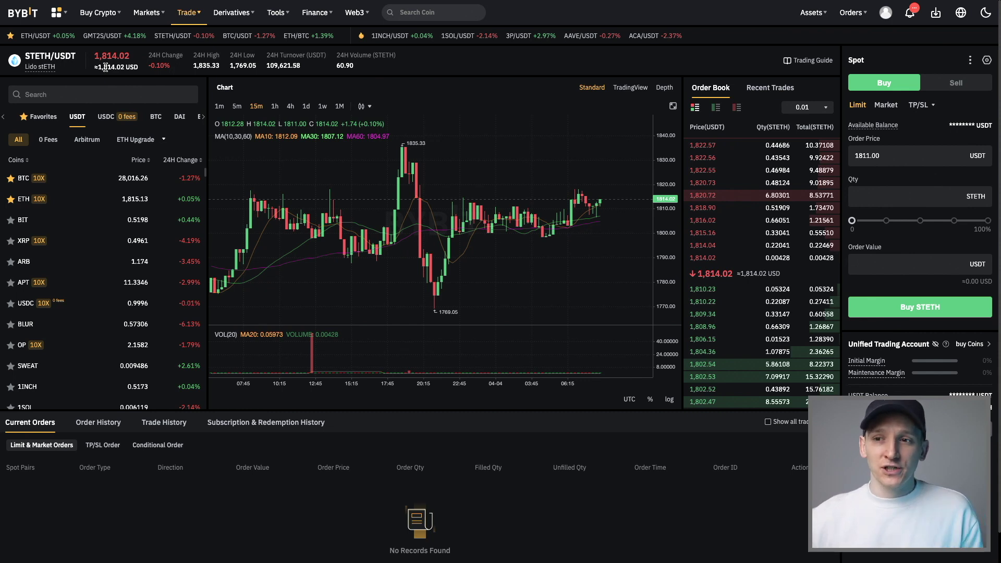
# Review Bybit's STETH/USDT market near 1,814 USDT, then bring up CoinGecko's Lido Staked Ether details.
pyautogui.moveTo(71, 60)
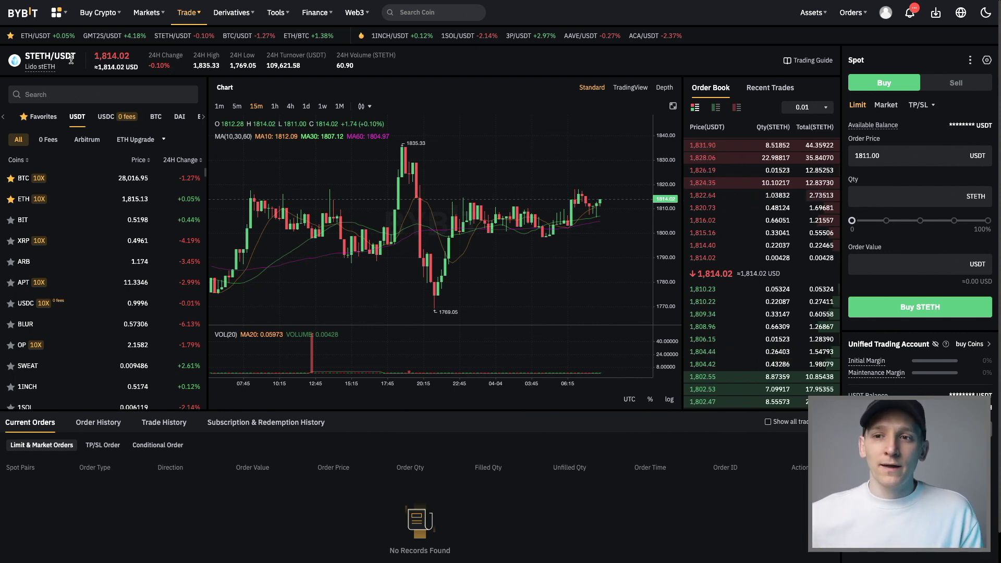
pyautogui.moveTo(41, 68)
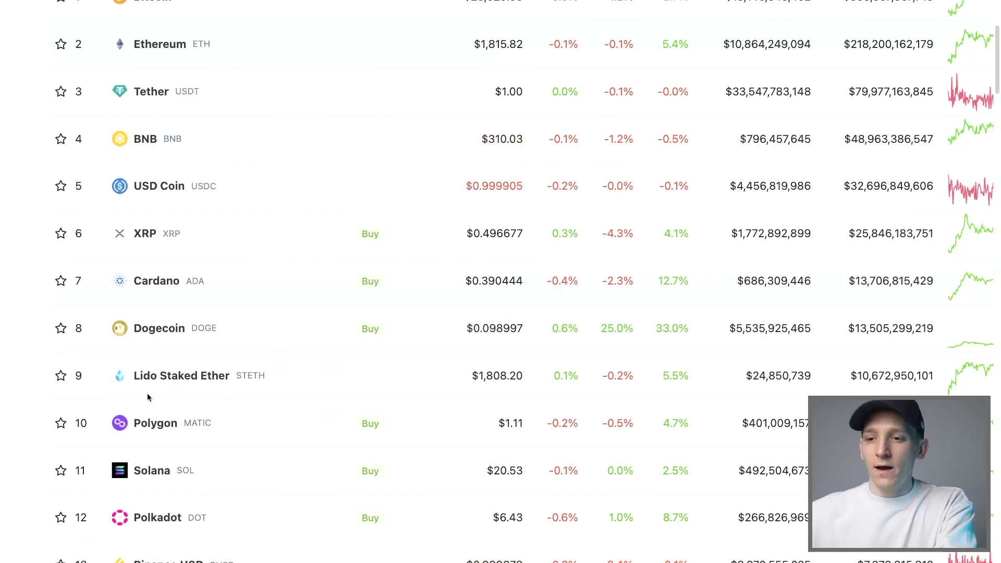
pyautogui.click(173, 381)
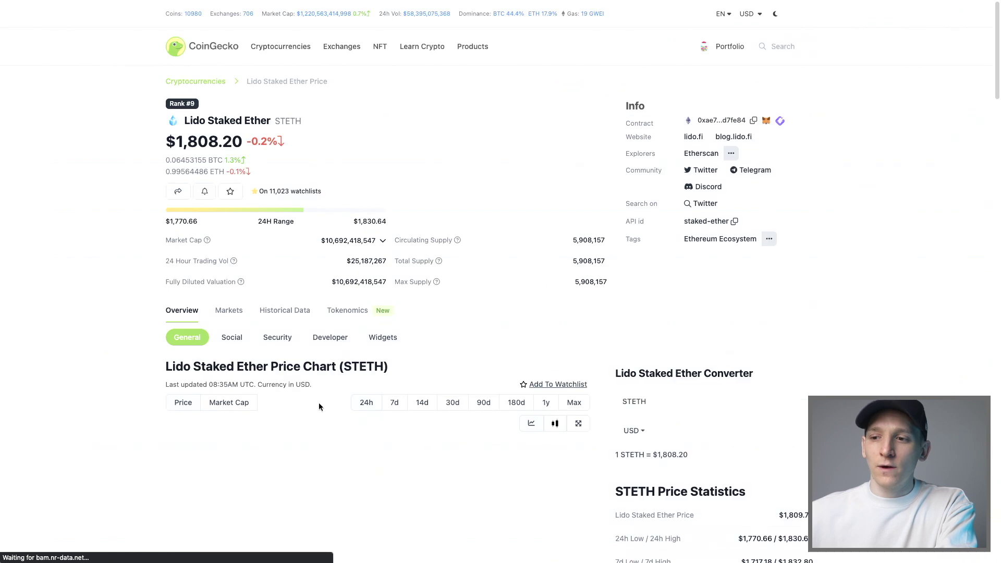
# Highlight the $1,808.20 stETH price on CoinGecko's Lido Staked Ether page.
pyautogui.moveTo(221, 133); pyautogui.dragTo(194, 135)
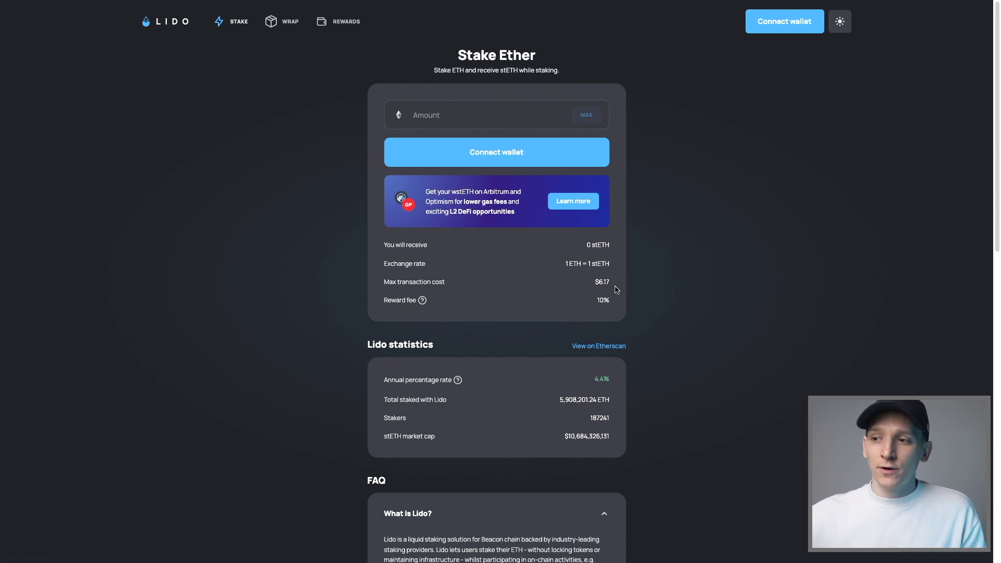
pyautogui.moveTo(566, 265); pyautogui.dragTo(612, 266)
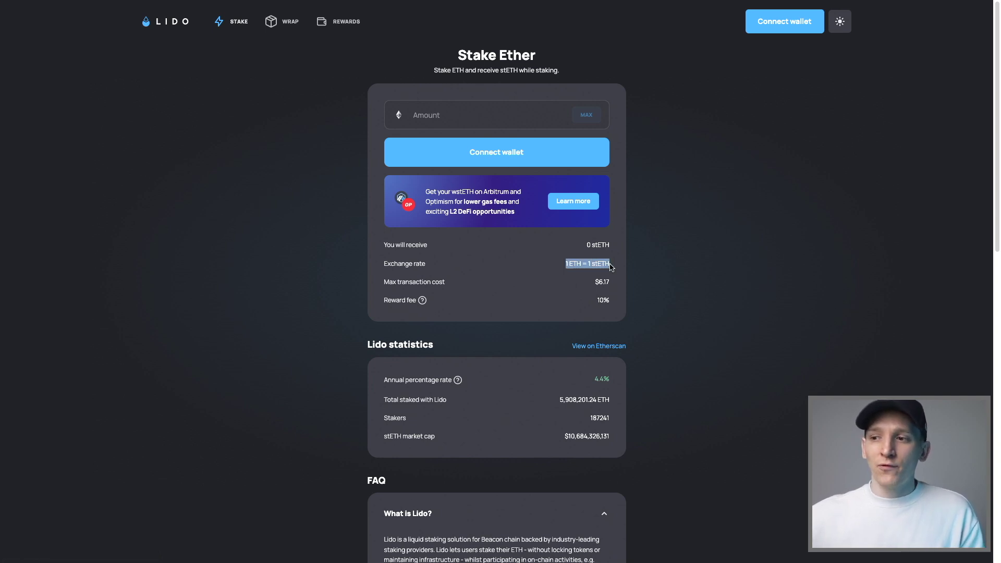
pyautogui.click(604, 263)
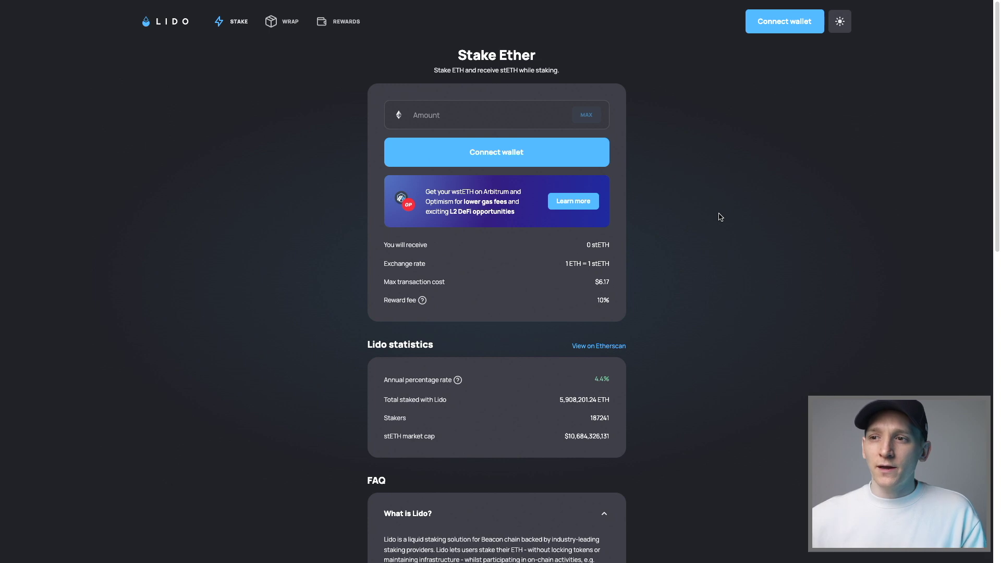
pyautogui.click(787, 27)
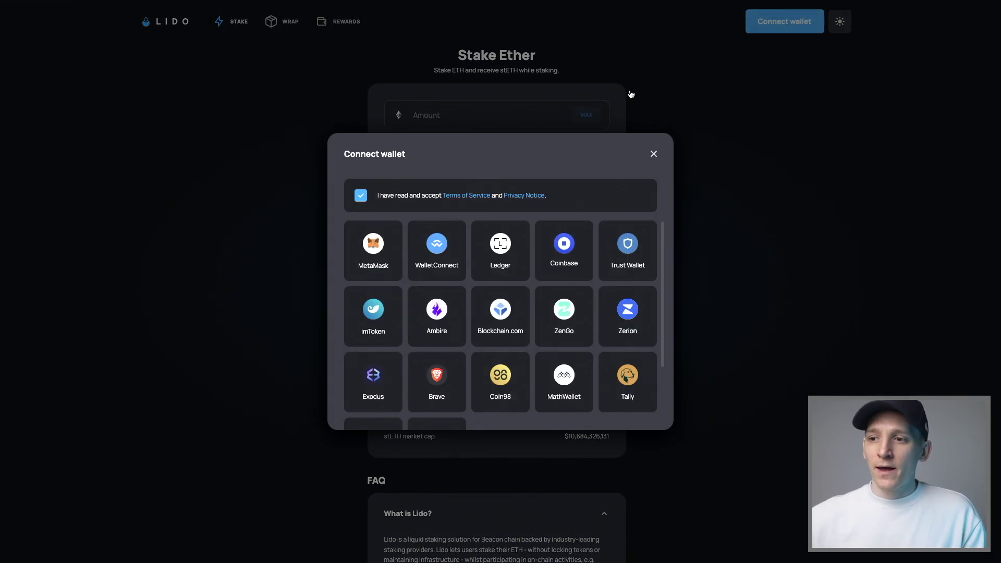
# Choose MetaMask to connect the 0.0841 ETH wallet to Lido.
pyautogui.click(380, 247)
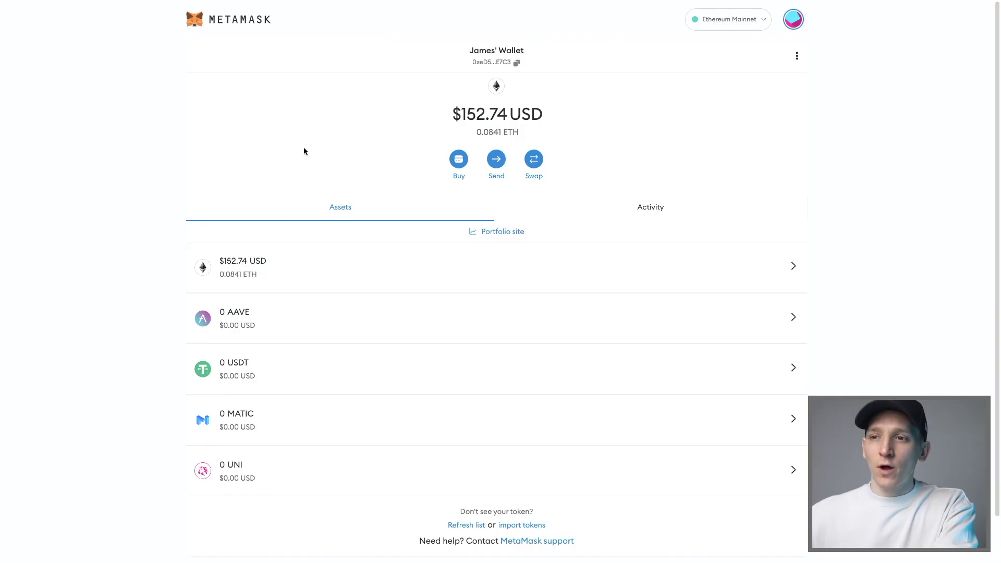
# Copy the MetaMask wallet address shown under the account name.
pyautogui.click(508, 63)
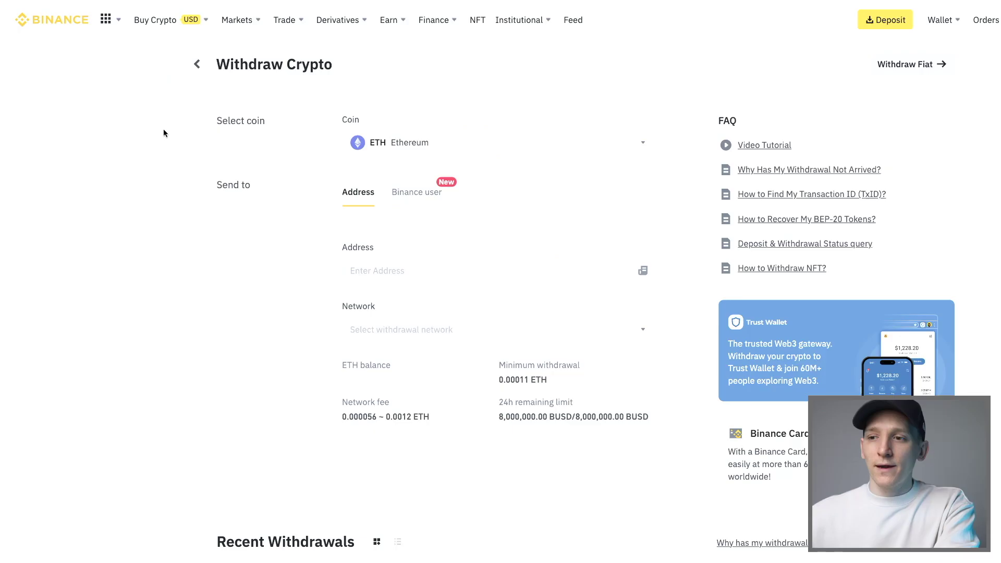
# Paste the wallet address as the Binance ETH withdrawal destination and check networks without choosing one.
pyautogui.click(355, 271)
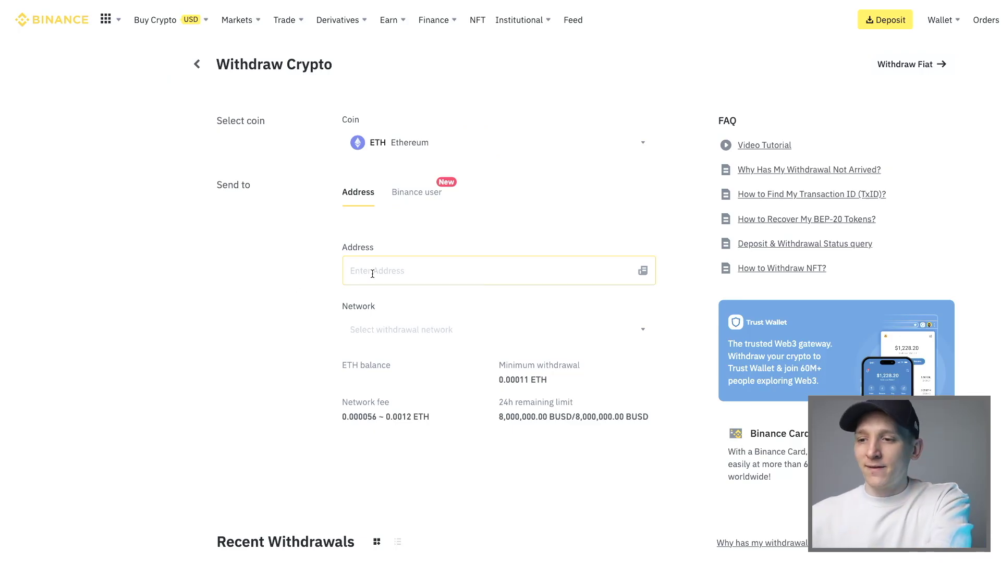
pyautogui.hotkey('ctrl', 'v')
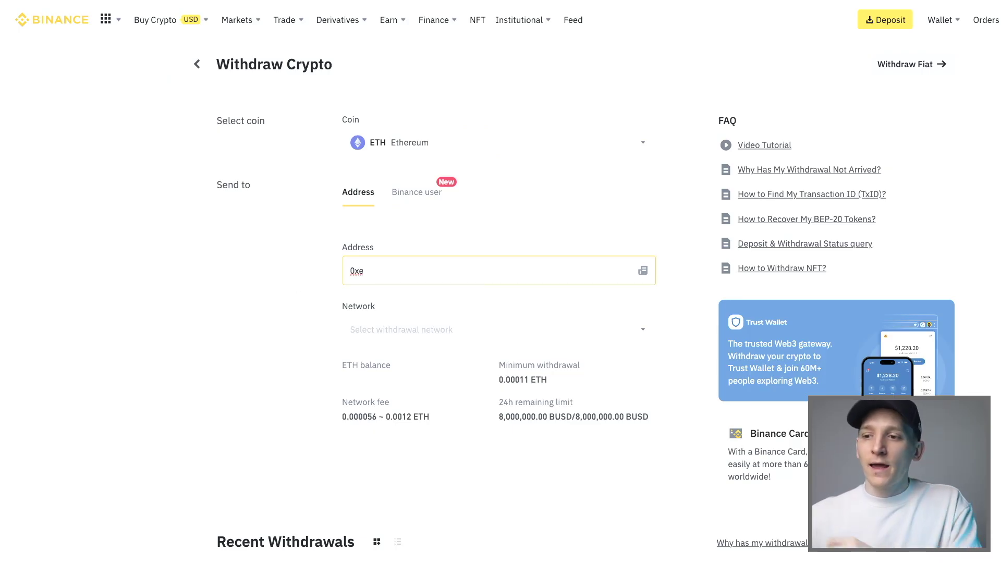
pyautogui.click(398, 328)
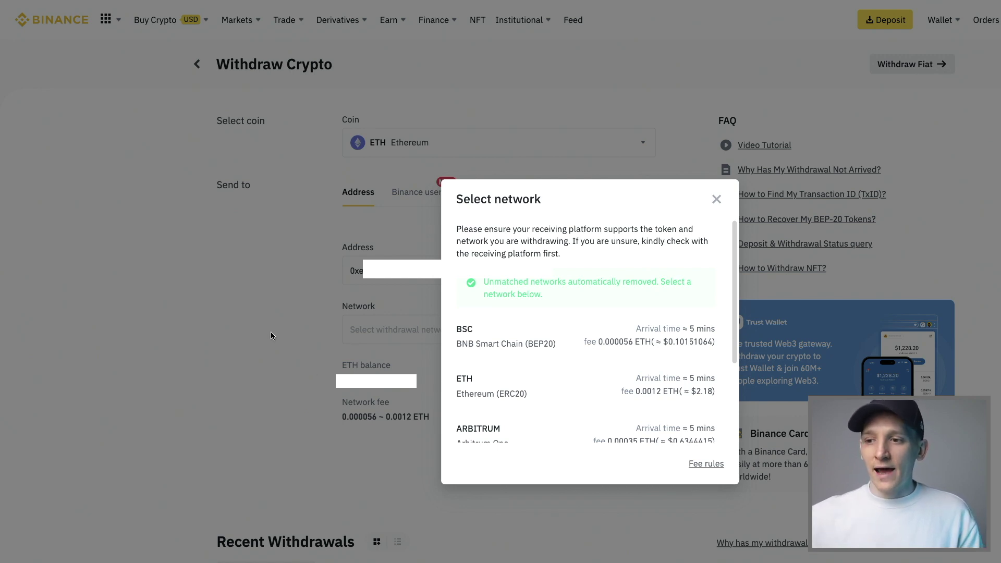
pyautogui.click(717, 201)
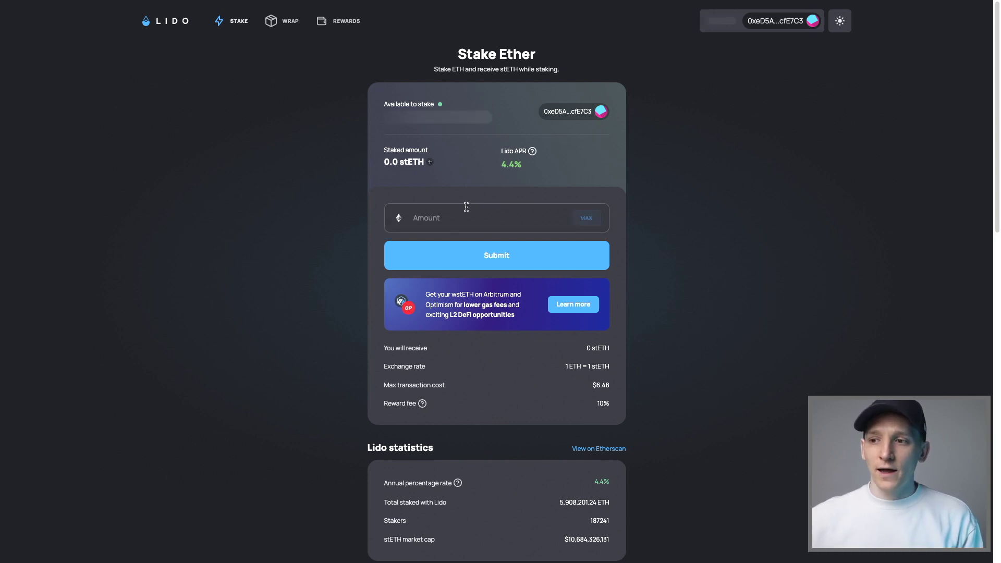
# Enter 0.04 ETH to stake and check the 1 ETH = 1 stETH rate and $6.48 cost.
pyautogui.click(445, 208)
pyautogui.write('0.04')
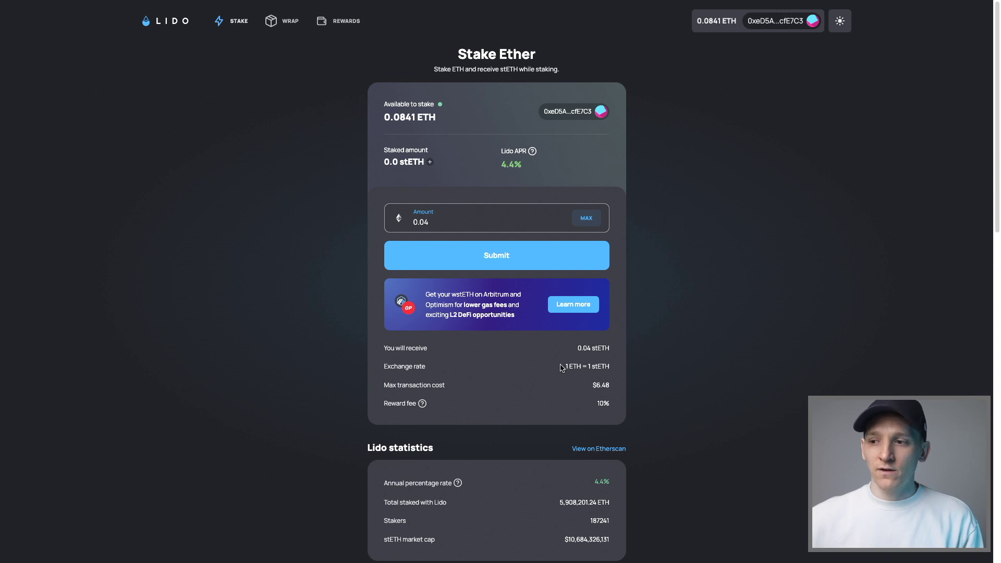
pyautogui.moveTo(561, 368); pyautogui.dragTo(604, 366)
pyautogui.click(605, 366)
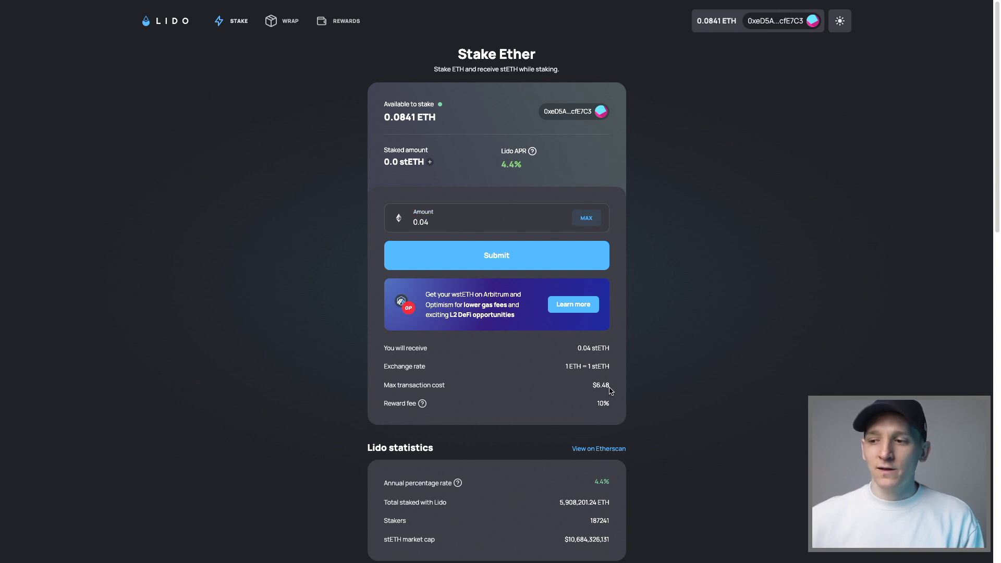
pyautogui.moveTo(608, 386); pyautogui.dragTo(602, 385)
pyautogui.click(603, 385)
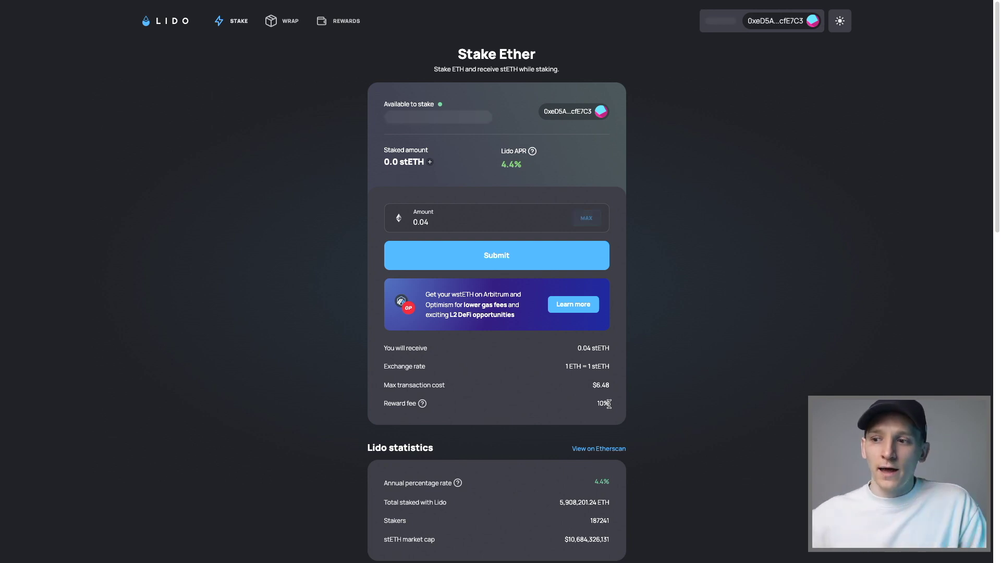
# Check the 4.4% APR and submit the 0.04 ETH stake.
pyautogui.moveTo(503, 165); pyautogui.dragTo(522, 165)
pyautogui.click(513, 164)
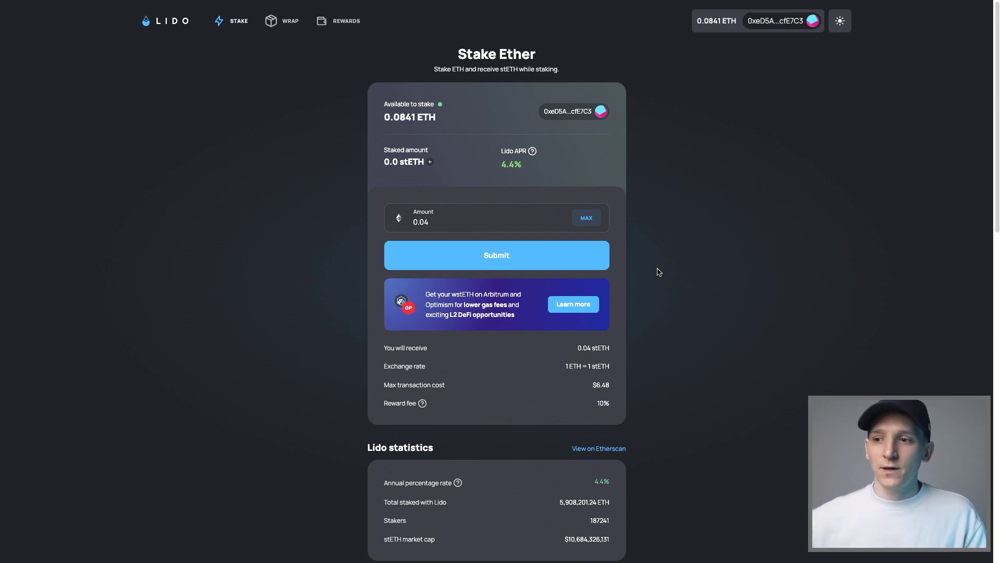
pyautogui.click(498, 257)
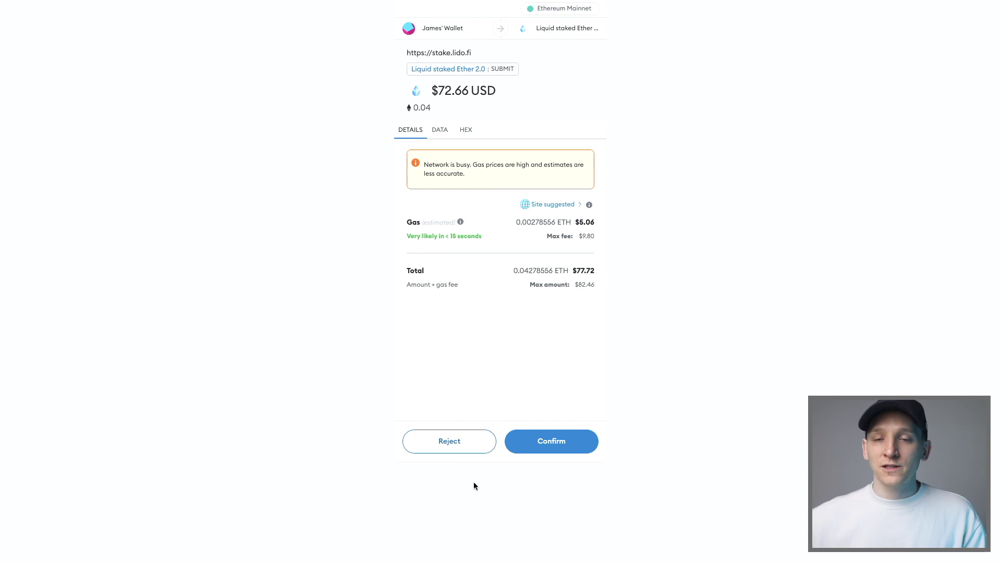
# Reject the first MetaMask staking request, then retry the failed 0.04 ETH transaction.
pyautogui.click(452, 443)
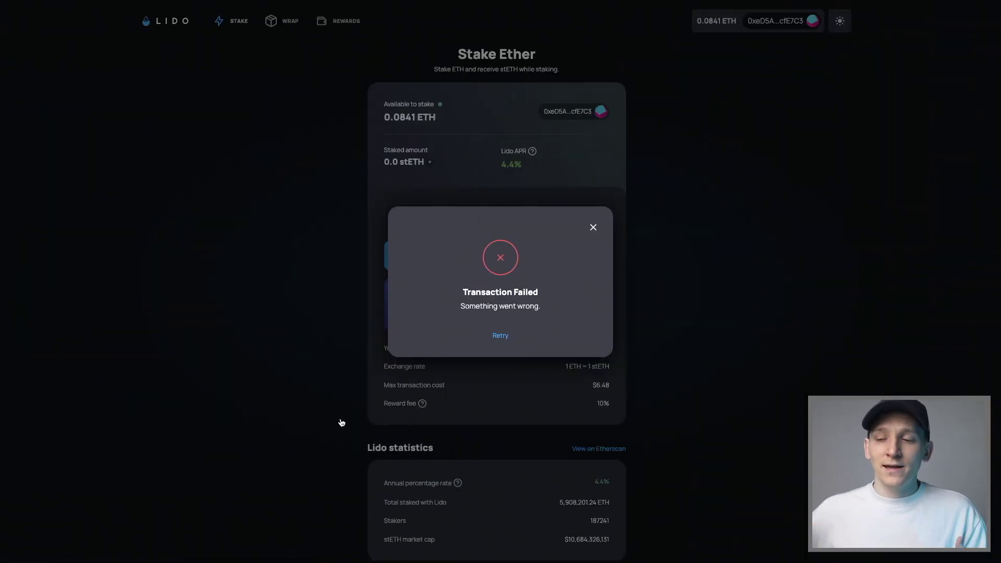
pyautogui.click(504, 336)
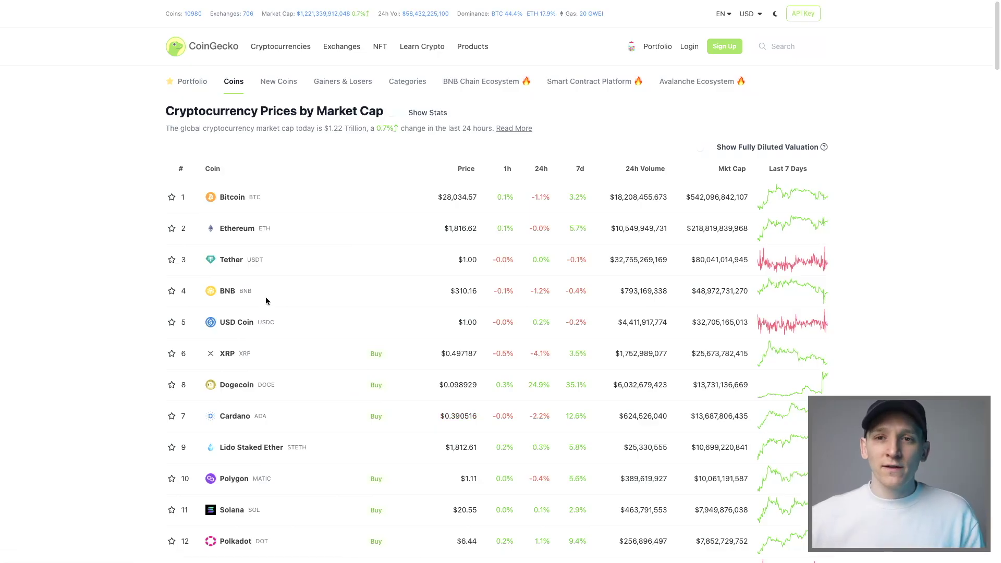
# Copy the stETH contract address from CoinGecko's Lido Staked Ether page.
pyautogui.scroll(-2, 336, 295)
pyautogui.scroll(5, 336, 295)
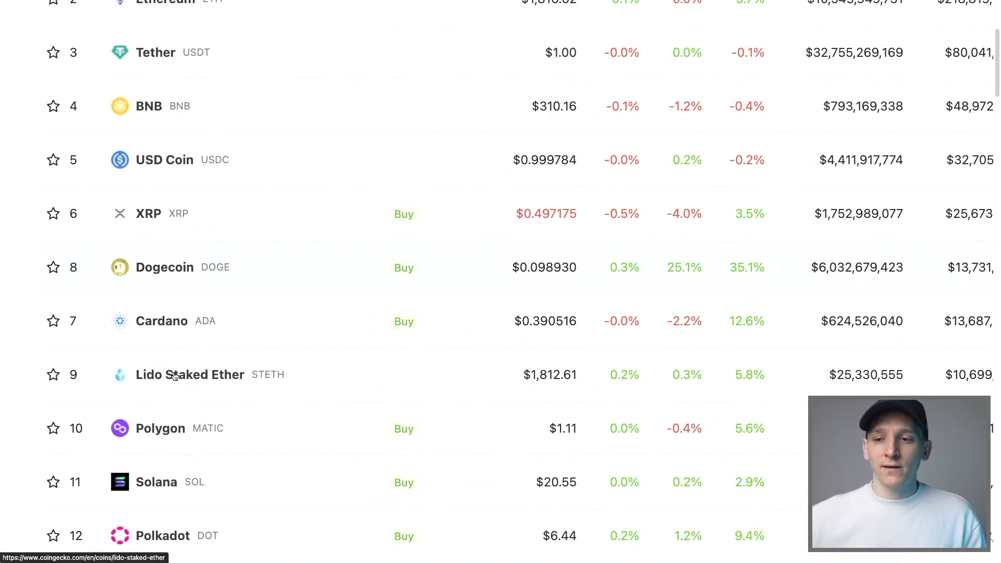
pyautogui.click(207, 381)
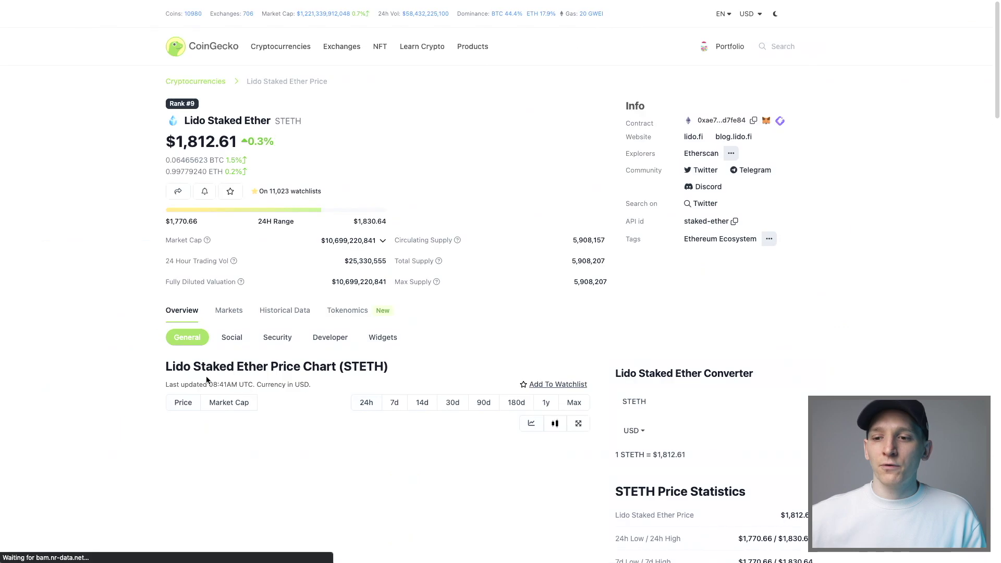
pyautogui.scroll(5, 827, 110)
pyautogui.scroll(2, 827, 113)
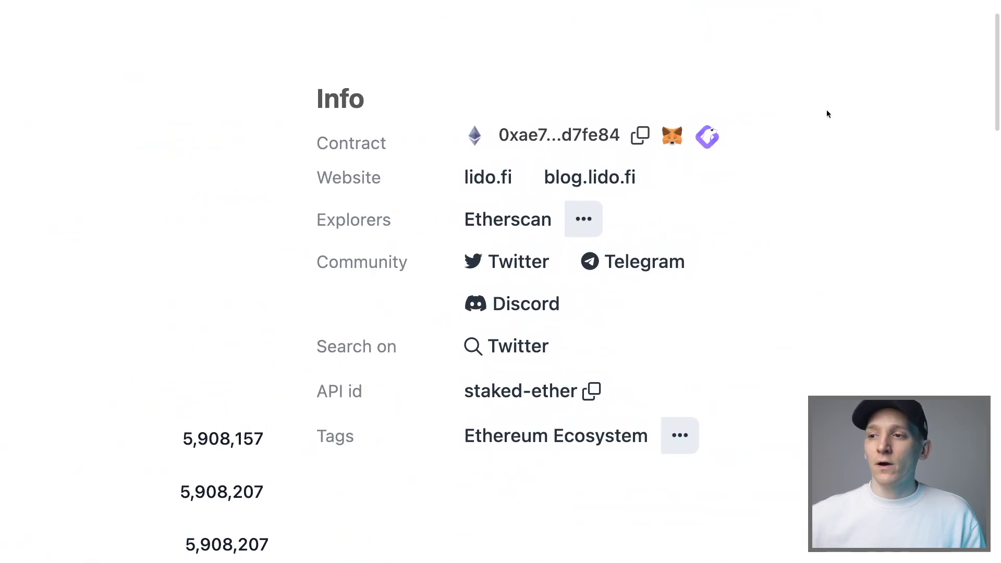
pyautogui.click(639, 136)
pyautogui.scroll(-3, 640, 138)
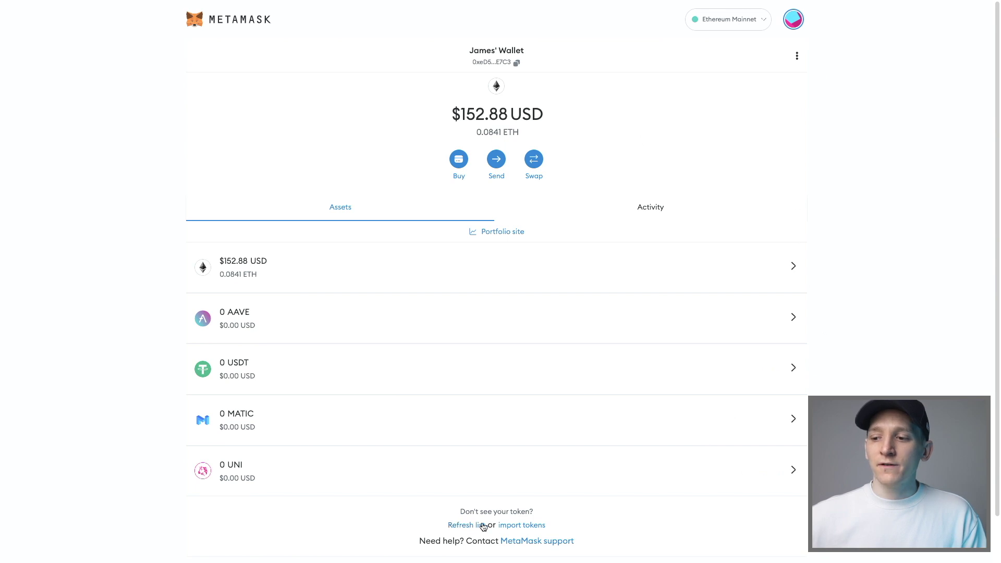
# Import Liquid staked Ether 2.0 (stETH) into MetaMask using the pasted contract address.
pyautogui.click(518, 526)
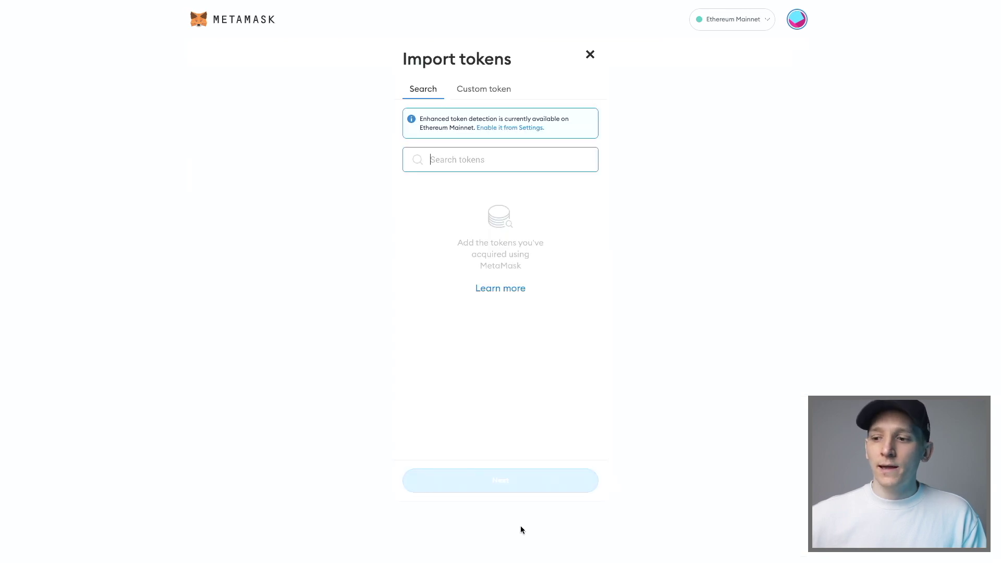
pyautogui.click(461, 159)
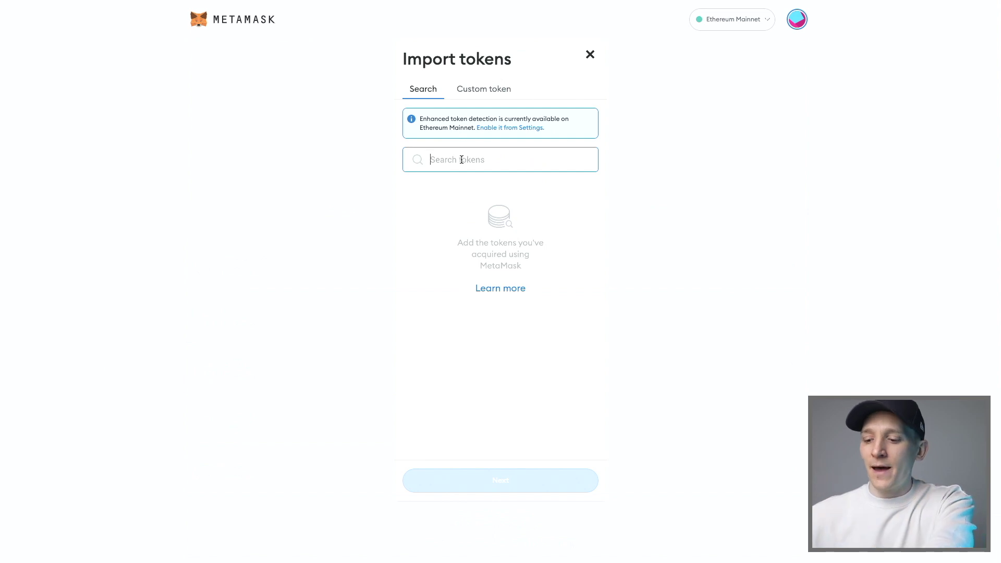
pyautogui.hotkey('ctrl', 'v')
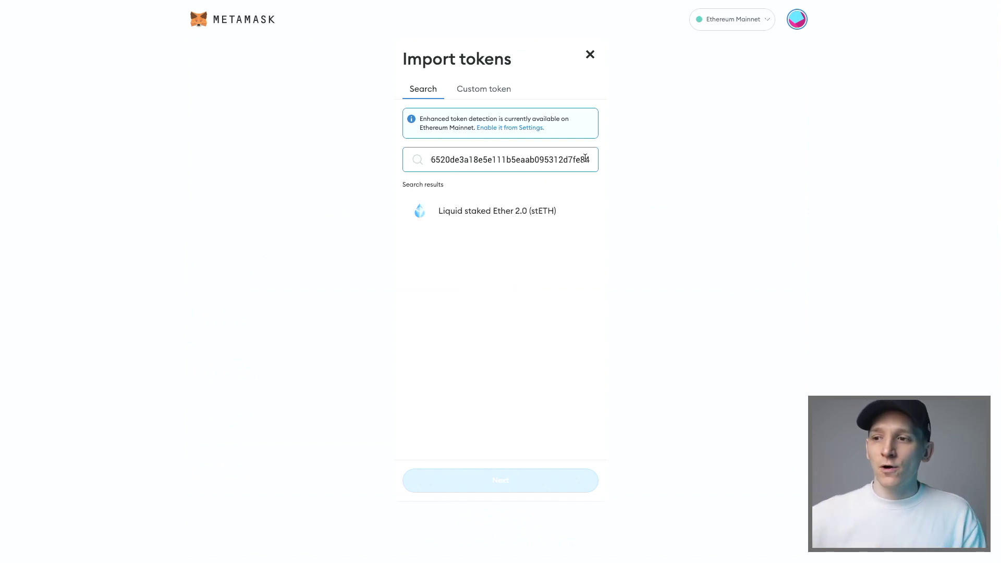
pyautogui.click(479, 214)
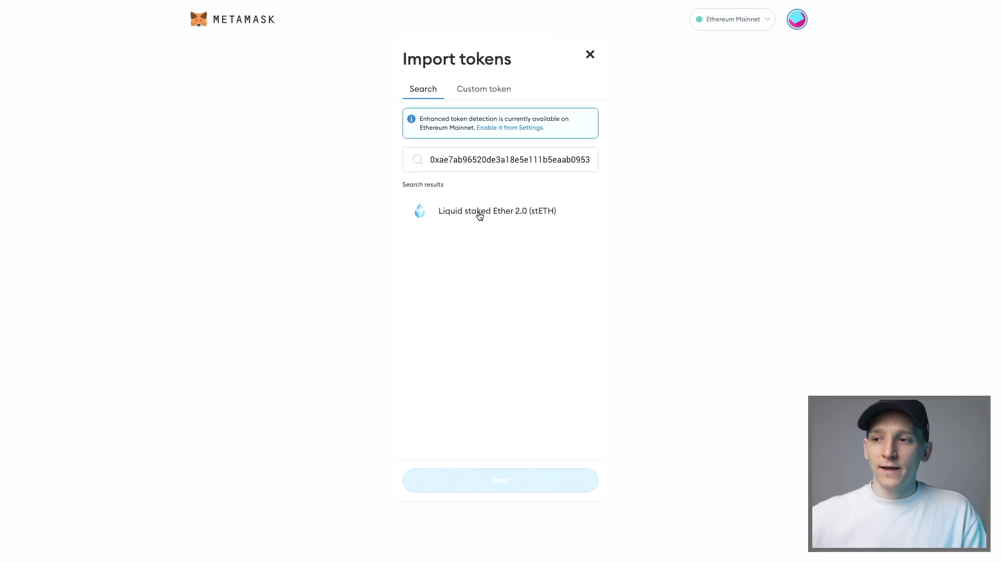
pyautogui.click(489, 479)
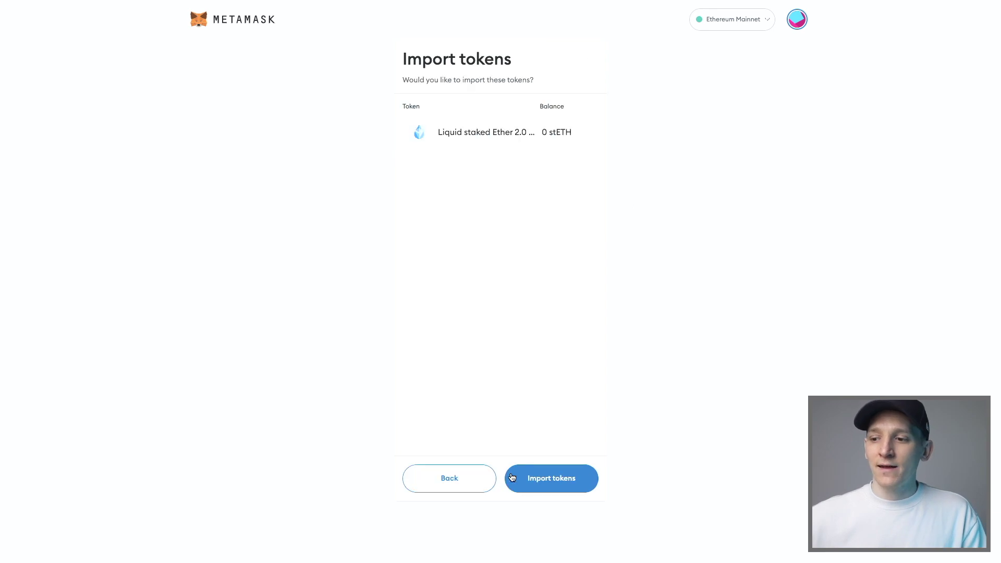
pyautogui.click(553, 484)
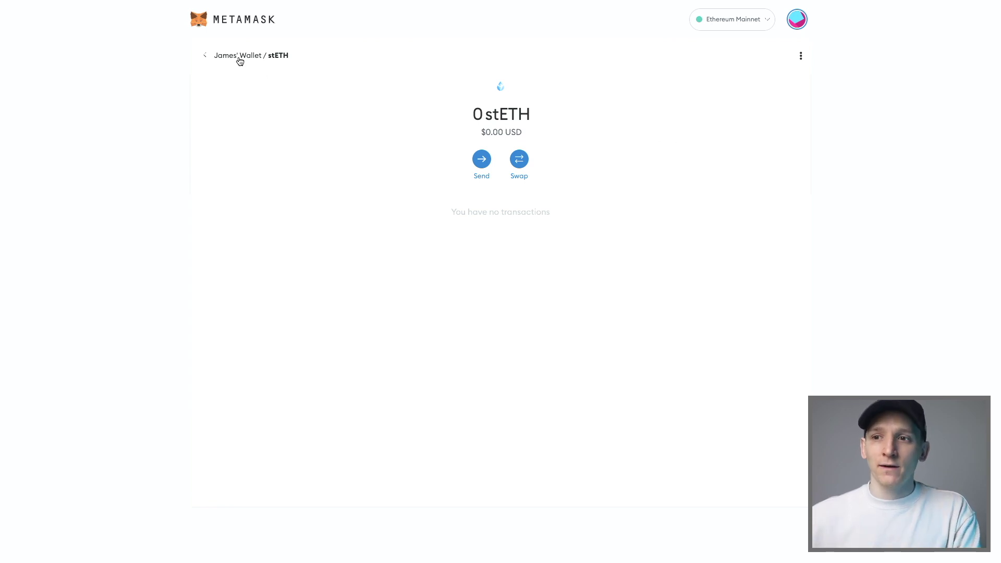
# Review the wallet's token list showing stETH, then bring up Lido's staking reward history.
pyautogui.click(232, 26)
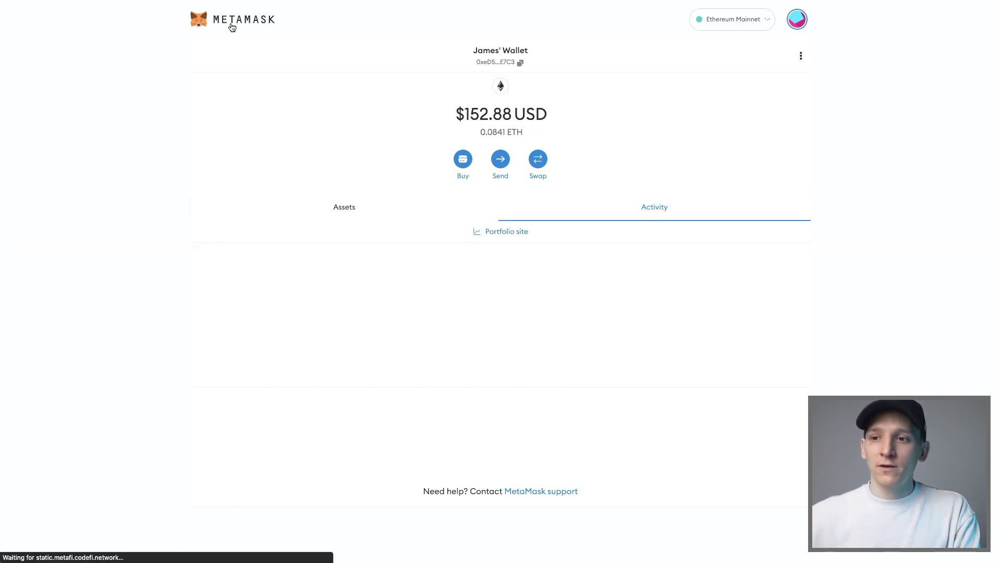
pyautogui.click(319, 206)
pyautogui.moveTo(229, 522)
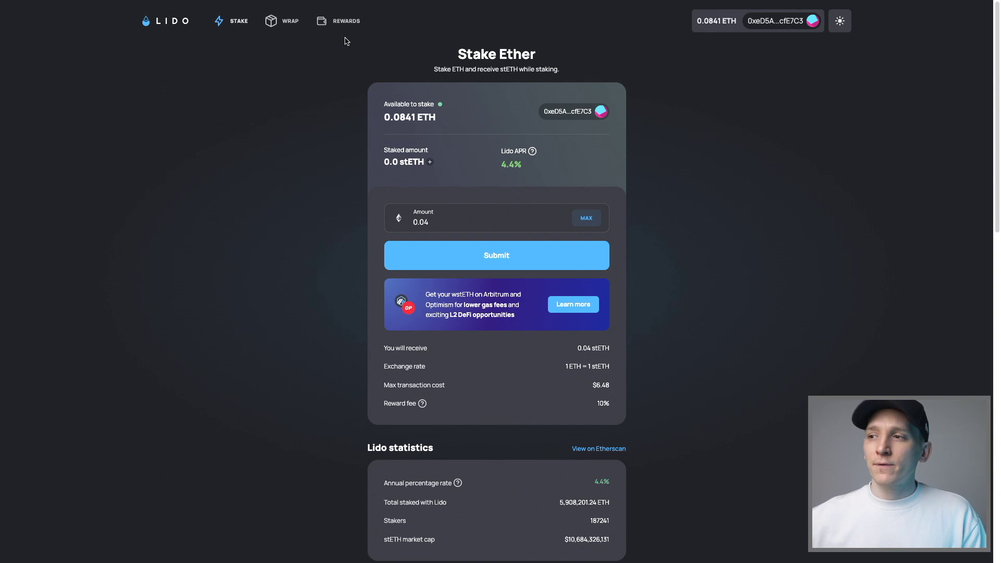
pyautogui.click(339, 22)
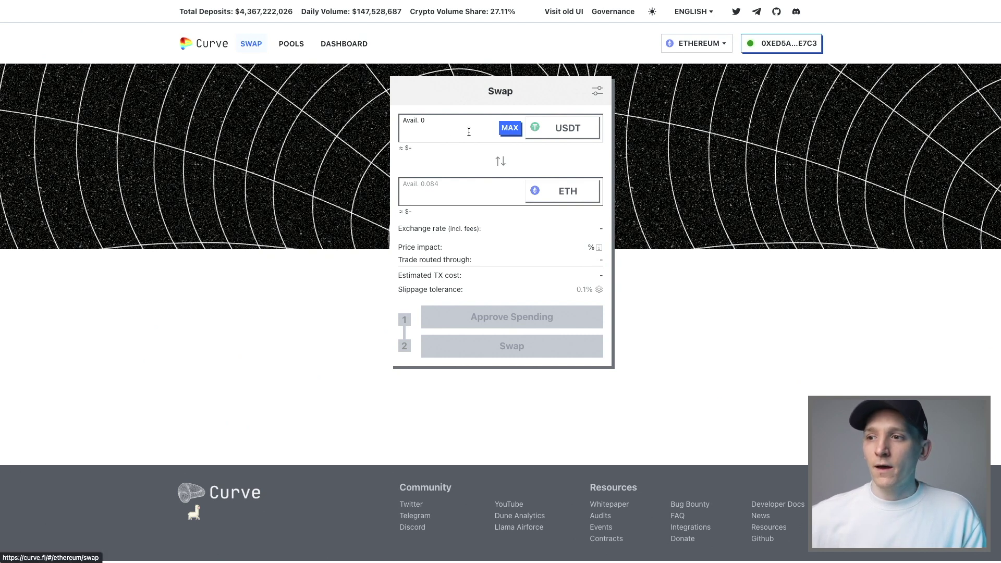
# Open Curve's steth pool pairing ETH with stETH from the pool list.
pyautogui.click(557, 131)
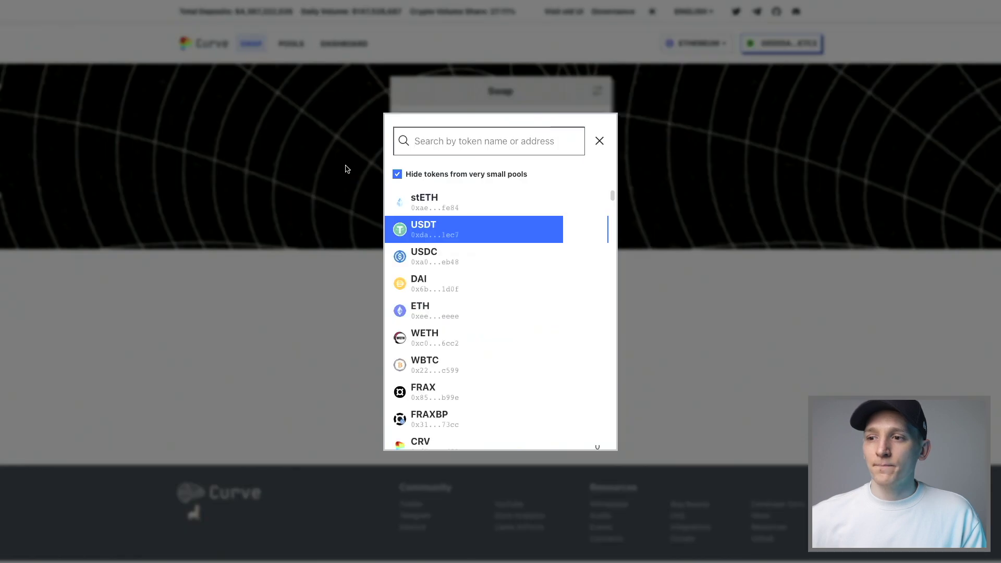
pyautogui.click(282, 165)
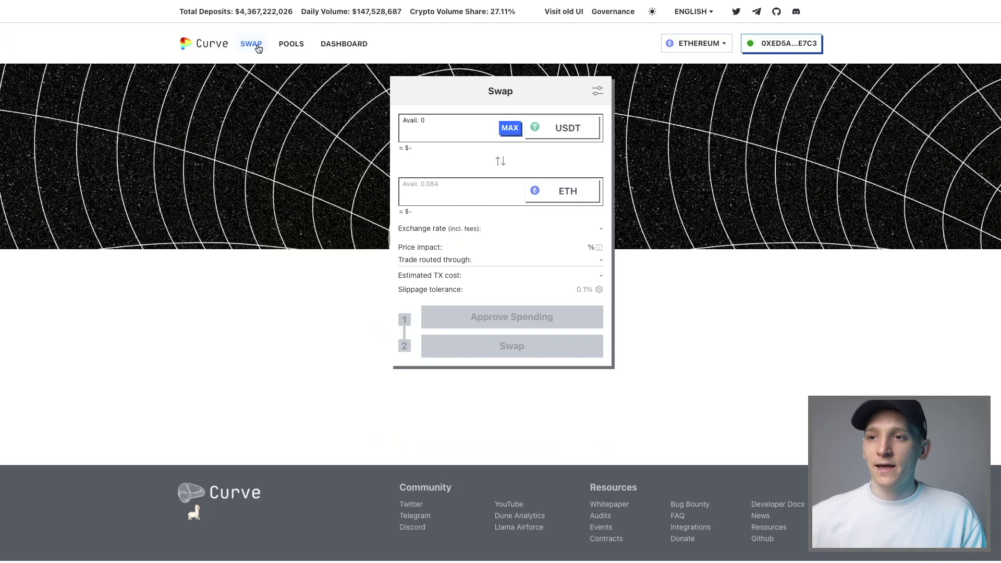
pyautogui.click(288, 44)
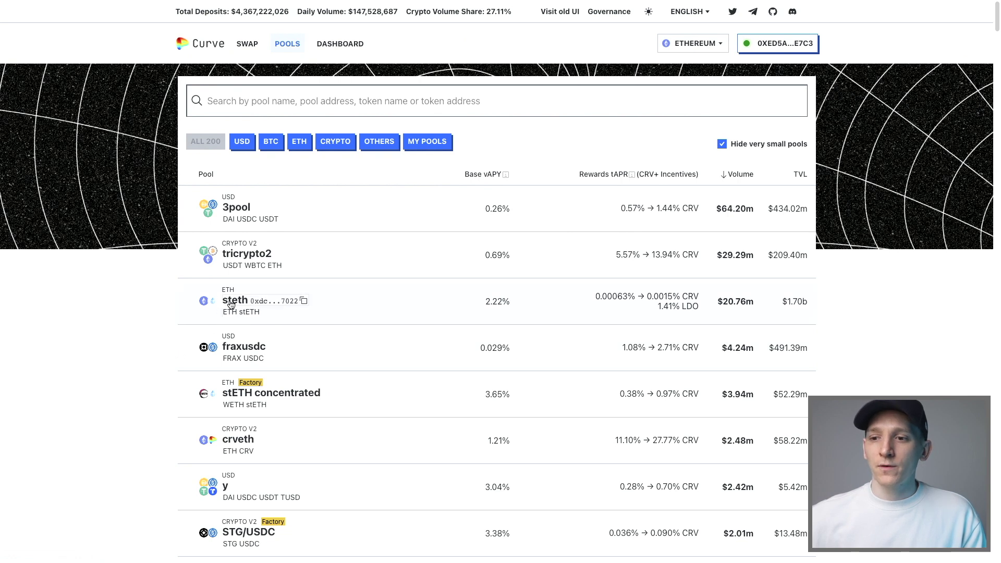
pyautogui.click(231, 305)
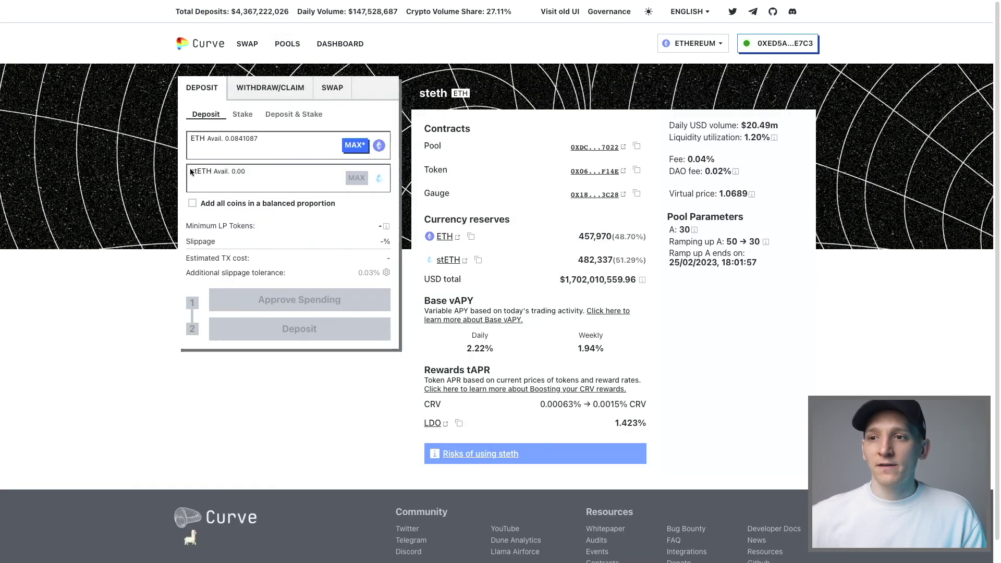
# Preview swapping the maximum 0.078094817267359 ETH to stETH and highlight the $5.85 estimated cost.
pyautogui.click(336, 90)
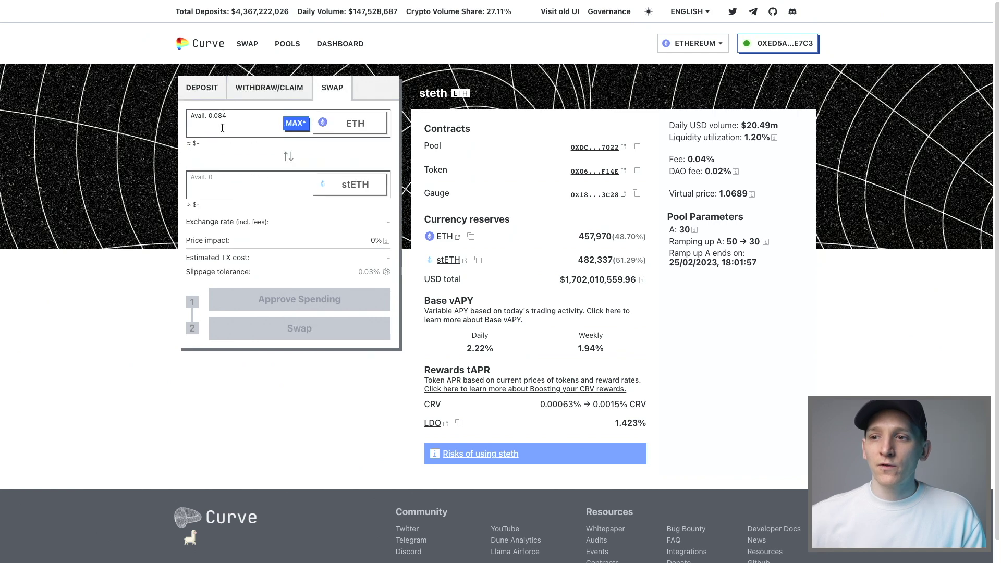
pyautogui.click(295, 123)
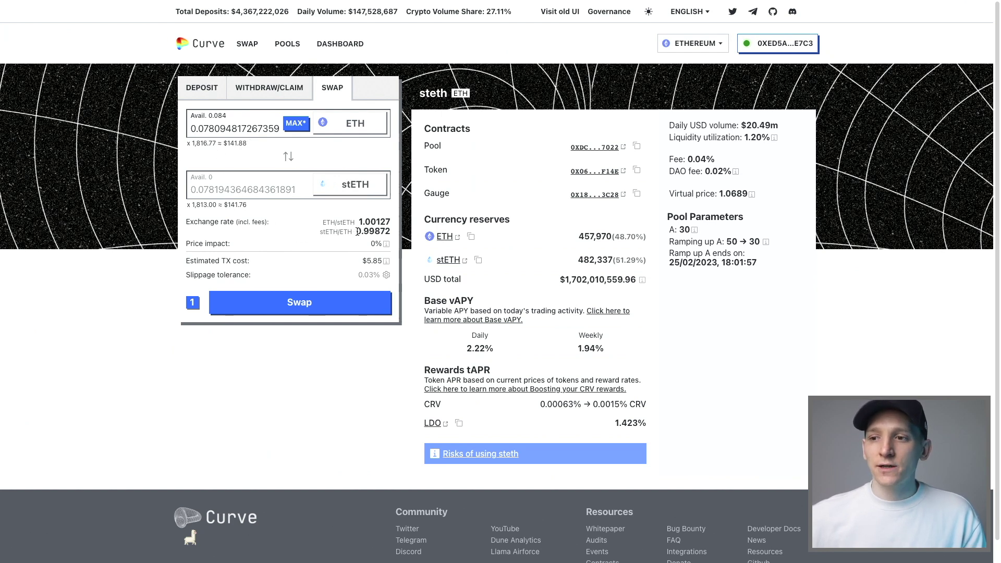
pyautogui.moveTo(371, 233)
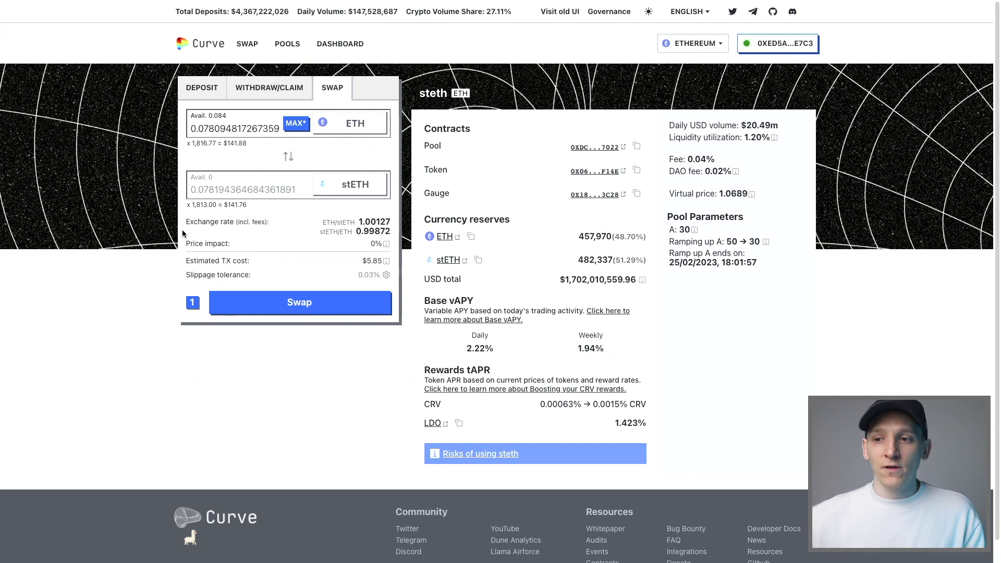
pyautogui.moveTo(367, 261); pyautogui.dragTo(374, 262)
# Clear the highlight on the estimated transaction cost figure.
pyautogui.click(375, 262)
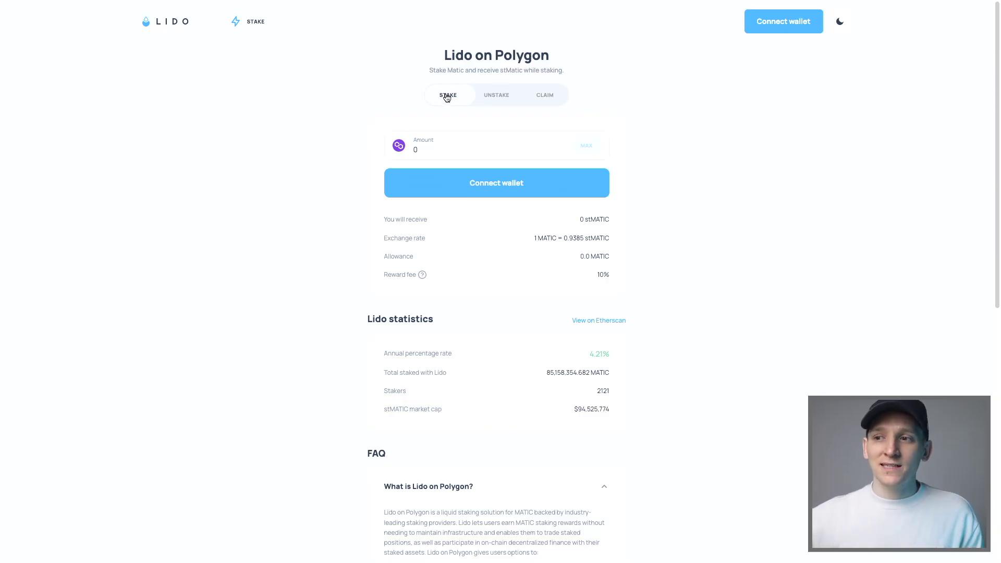
# View stMATIC unstaking on Lido on Polygon and highlight its 3–4 day unstaking period.
pyautogui.click(496, 99)
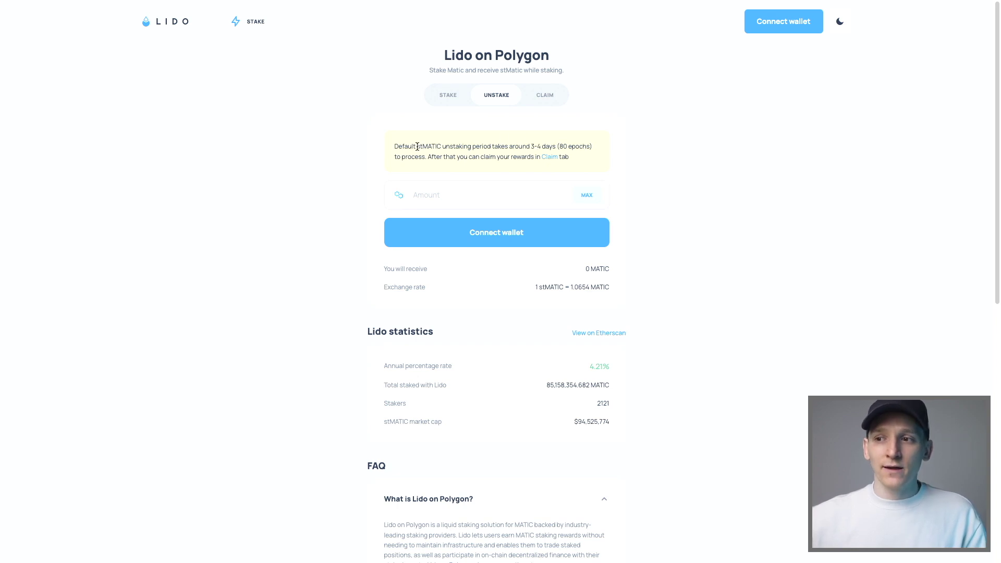
pyautogui.moveTo(456, 147); pyautogui.dragTo(576, 147)
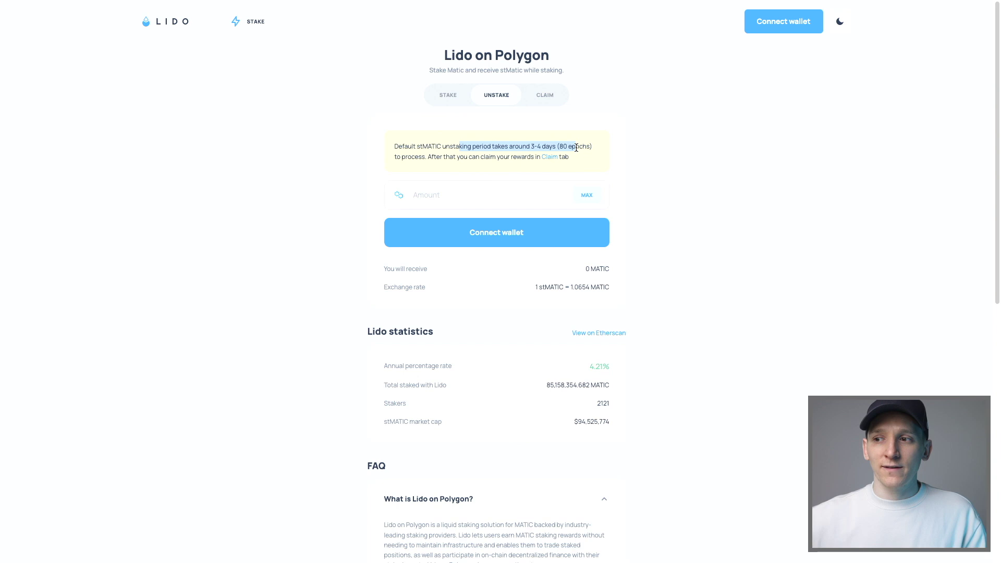
pyautogui.click(576, 148)
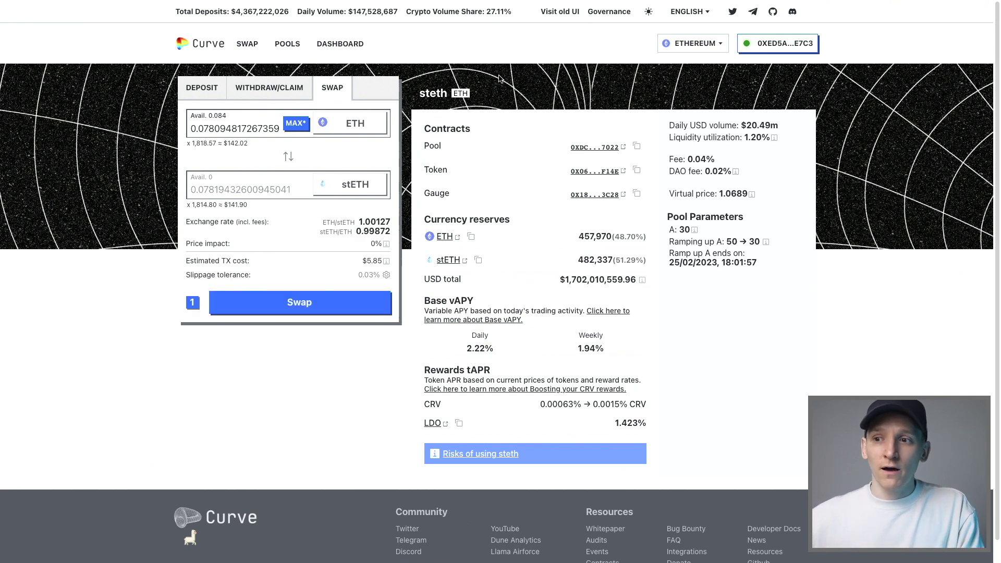
# Reverse the swap to preview 0.078094817267359 stETH into about 0.0779 ETH at 0.99792.
pyautogui.click(290, 158)
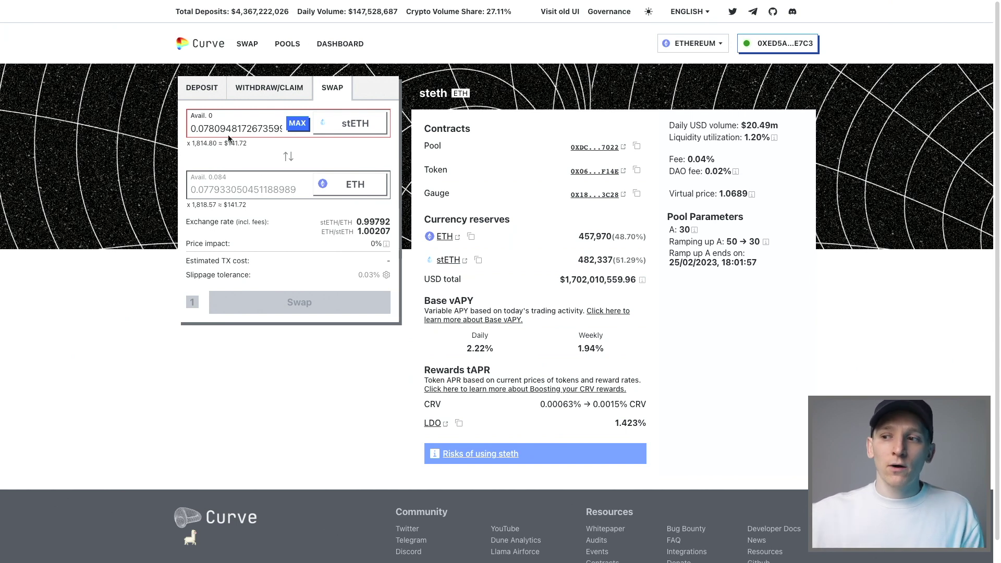
pyautogui.moveTo(373, 231)
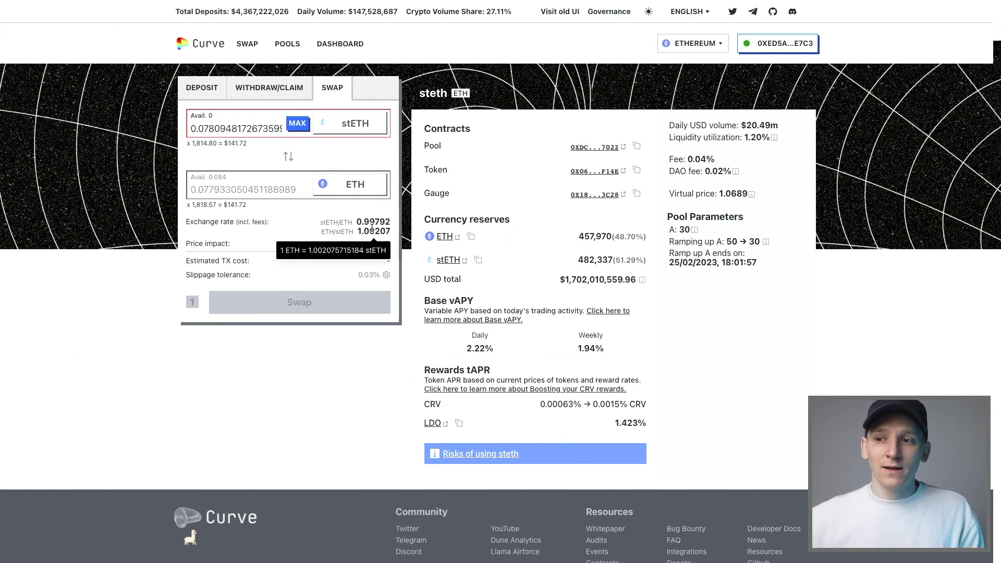